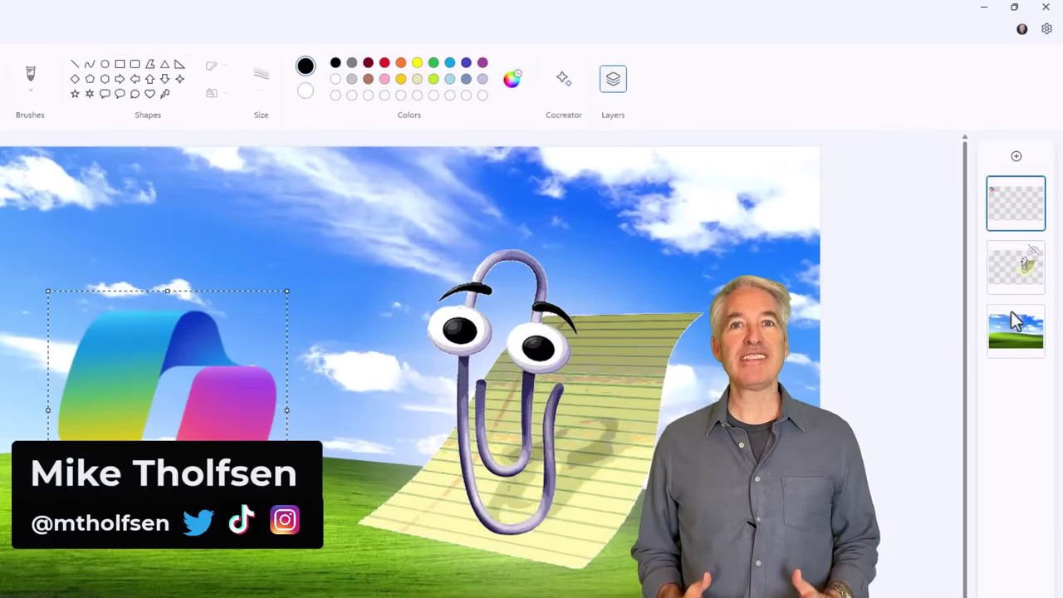
- Add the Copilot logo on a new top layer, hide lower layers, and pick the third Cocreator variant
{"action": "left_click", "coordinate": [1039, 255]}
{"action": "left_click", "coordinate": [1039, 203]}
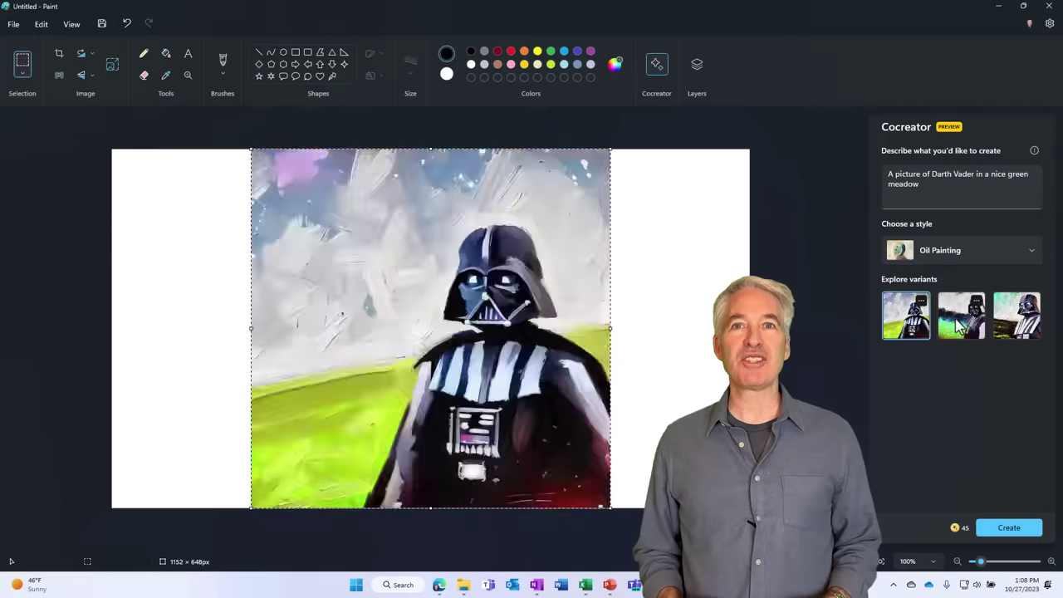
{"action": "left_click", "coordinate": [1022, 328]}
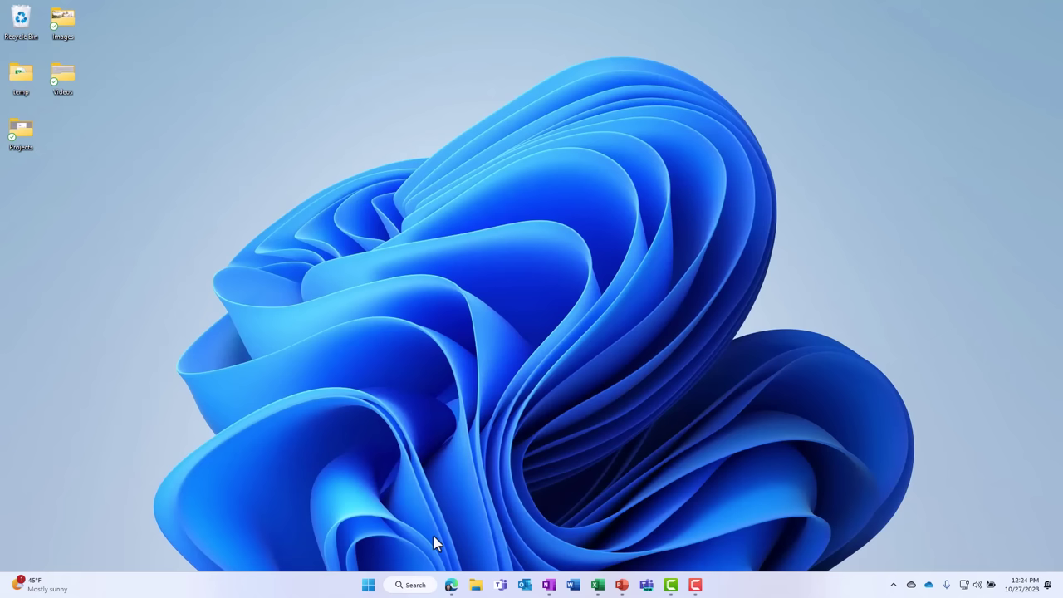
- Launch Snipping Tool from Start search and switch it to video recording mode
{"action": "key", "text": "super"}
{"action": "type", "text": "snippin"}
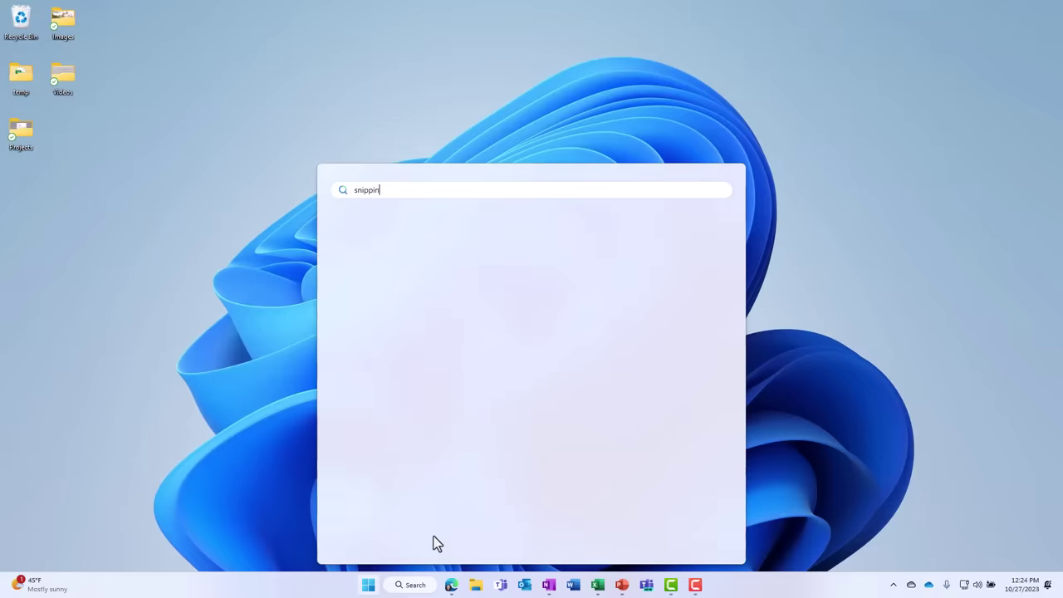
{"action": "type", "text": "g"}
{"action": "left_click", "coordinate": [429, 277]}
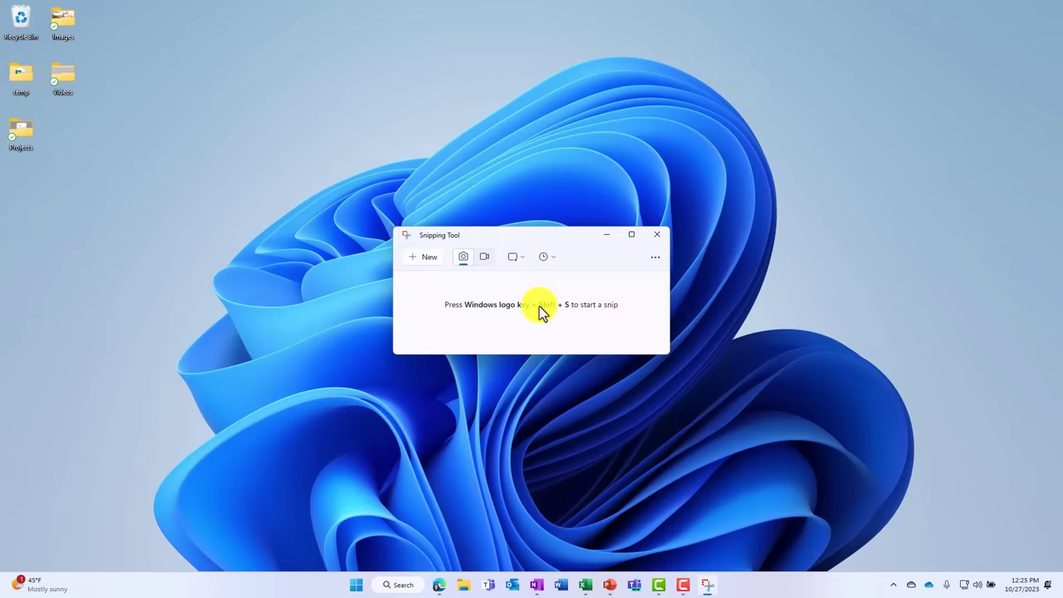
{"action": "left_click", "coordinate": [485, 258]}
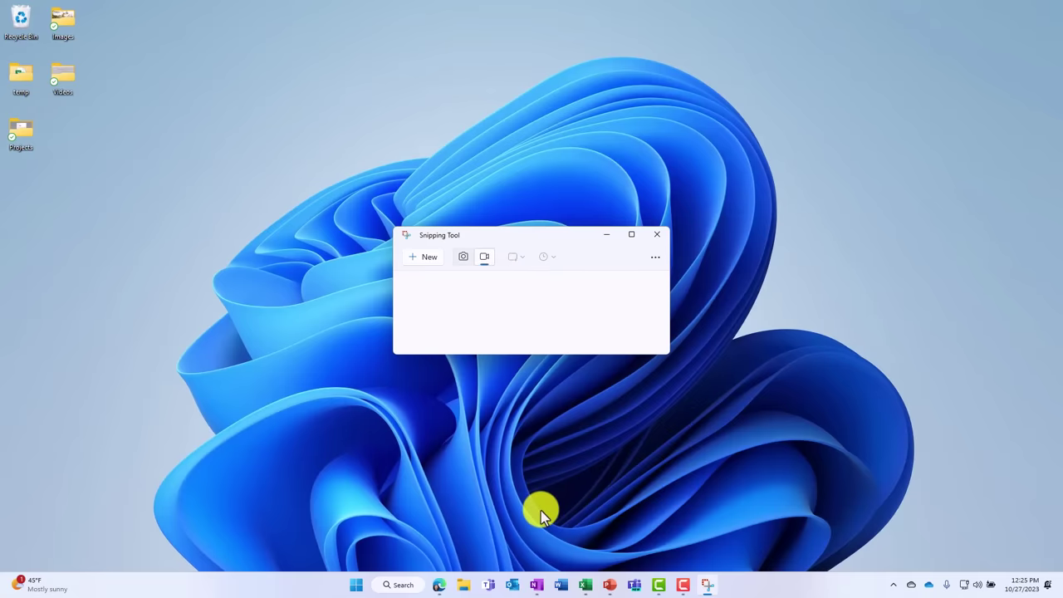
- Start a new capture framing the OneNote window as the recording area
{"action": "left_click", "coordinate": [536, 588]}
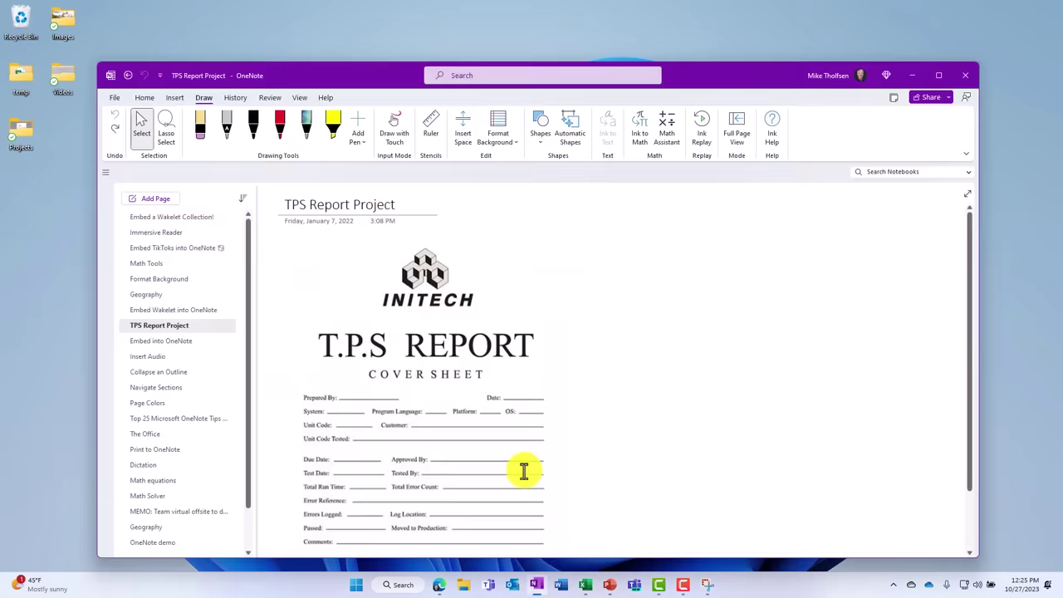
{"action": "left_click", "coordinate": [707, 584]}
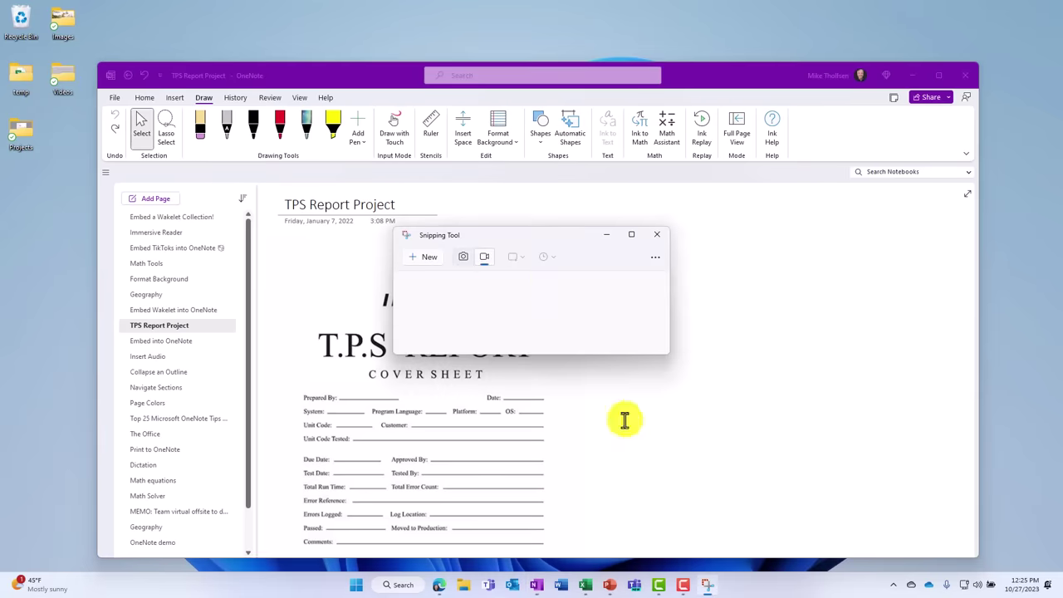
{"action": "left_click", "coordinate": [425, 258]}
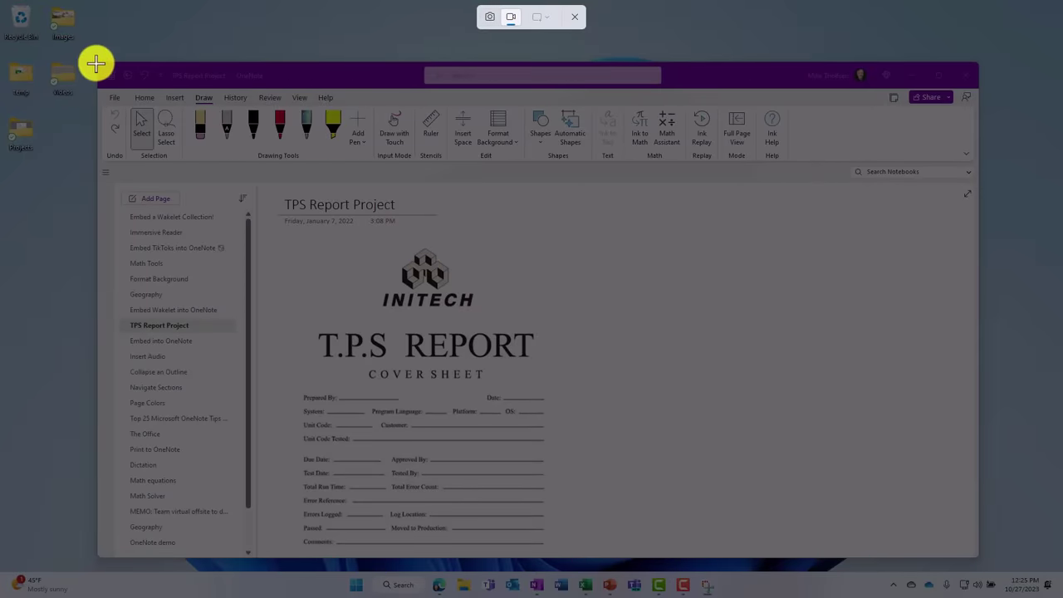
{"action": "left_click_drag", "start_coordinate": [94, 63], "coordinate": [983, 562]}
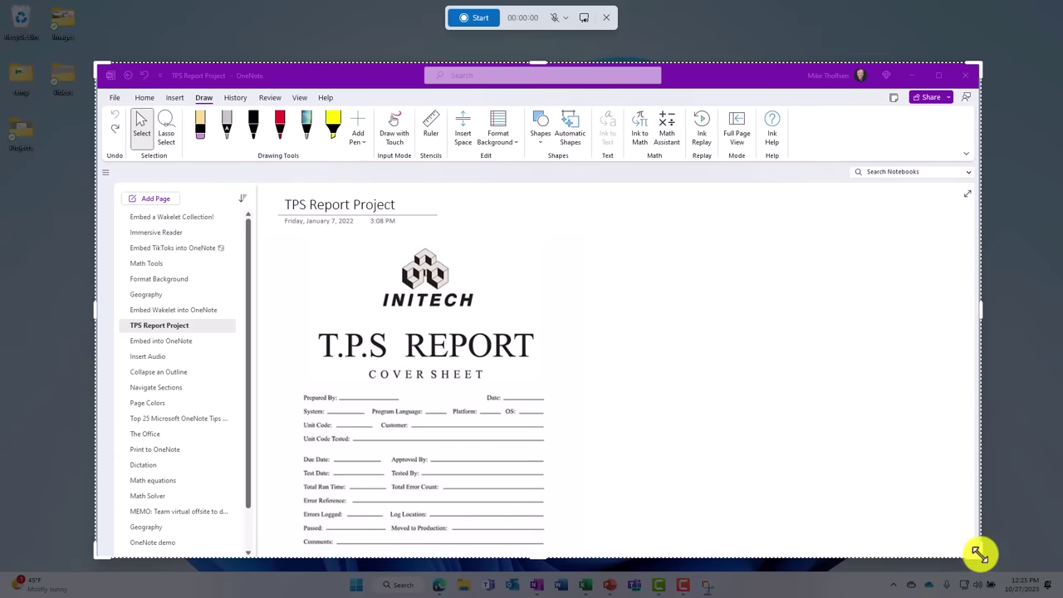
- Turn on the Yeti Stereo Microphone for audio and begin recording
{"action": "left_click", "coordinate": [567, 24]}
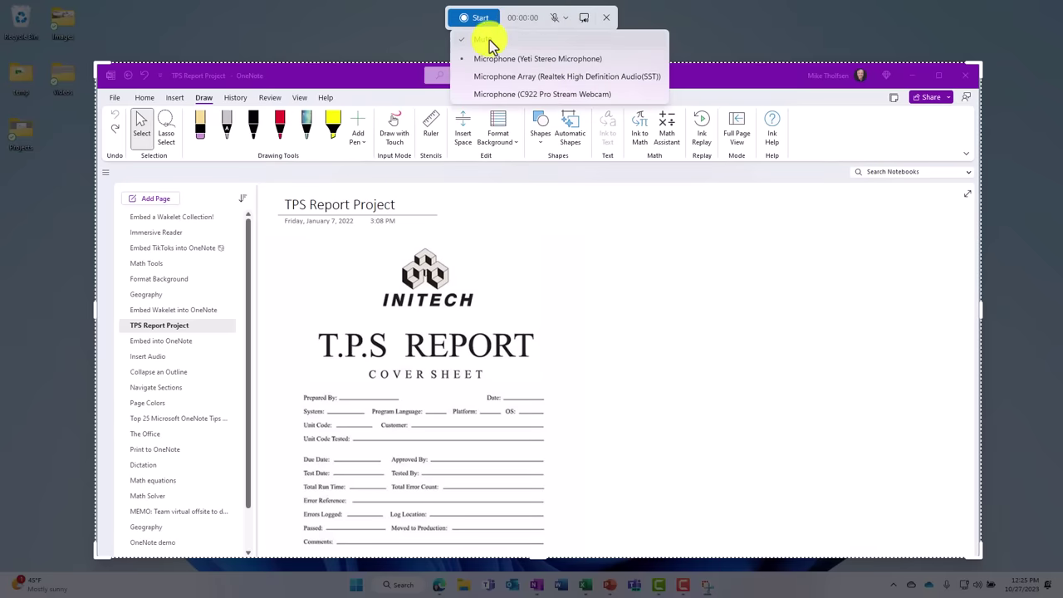
{"action": "left_click", "coordinate": [488, 44]}
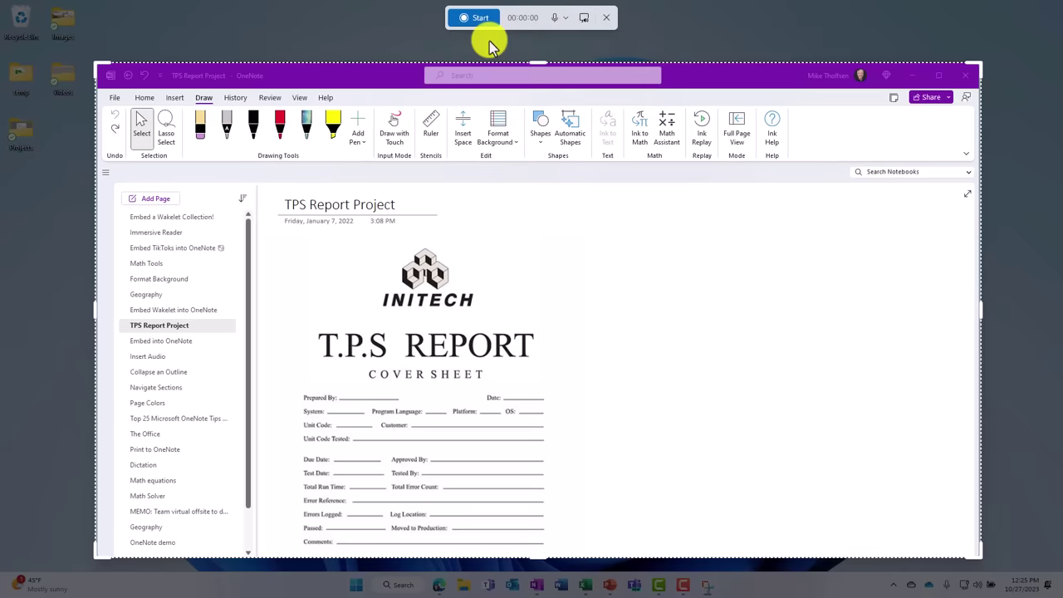
{"action": "left_click", "coordinate": [562, 17]}
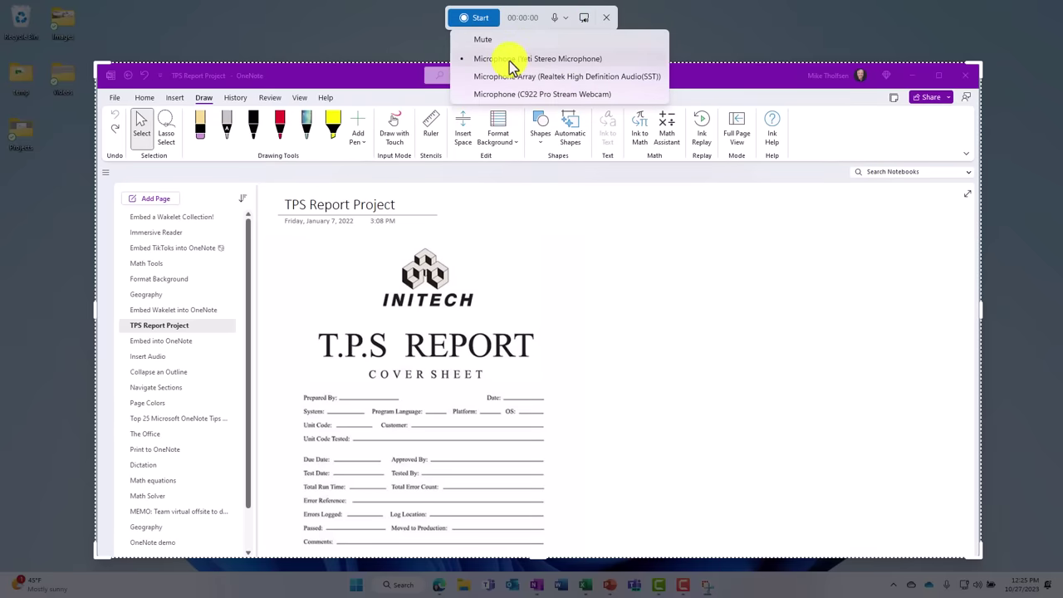
{"action": "left_click", "coordinate": [563, 22]}
{"action": "left_click", "coordinate": [471, 22]}
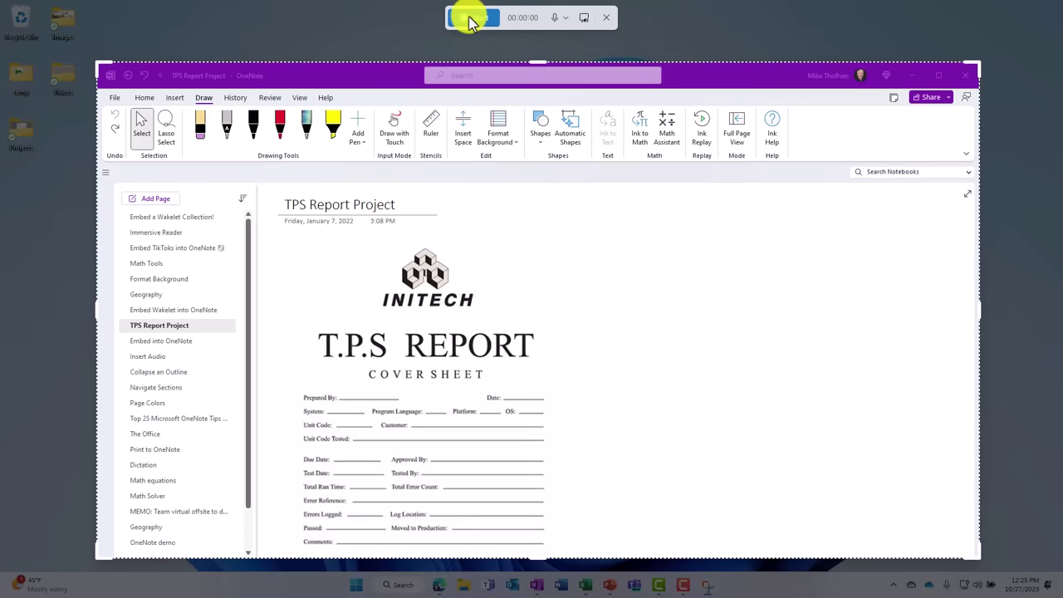
- Circle the INITECH logo in red, highlight yellow along the ruler, then stop recording
{"action": "left_click", "coordinate": [280, 125]}
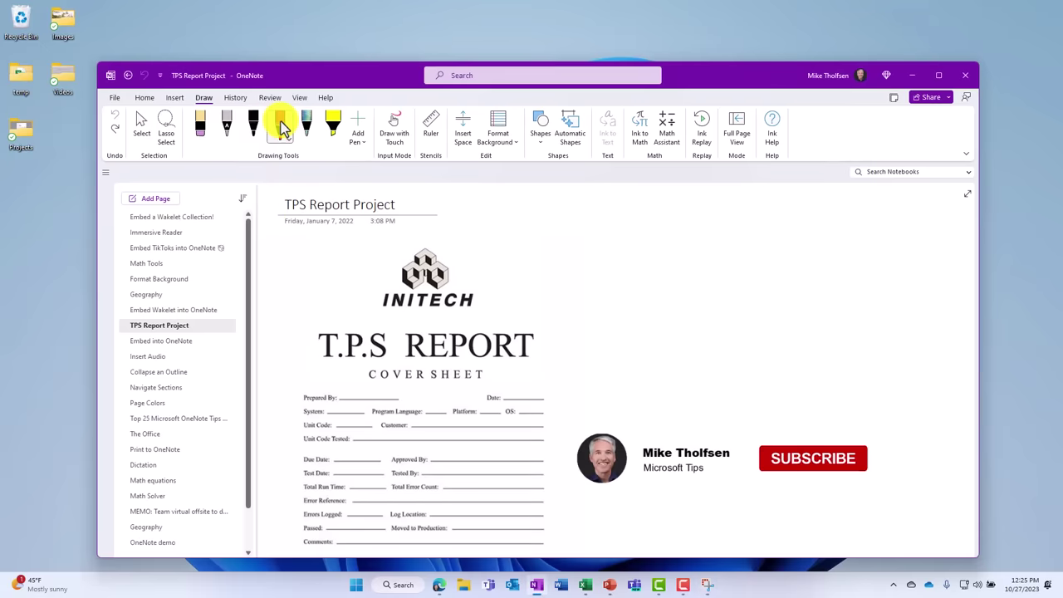
{"action": "mouse_move", "coordinate": [301, 245]}
{"action": "left_mouse_down"}
{"action": "mouse_move", "coordinate": [560, 263]}
{"action": "mouse_move", "coordinate": [585, 376]}
{"action": "mouse_move", "coordinate": [353, 378]}
{"action": "mouse_move", "coordinate": [287, 258]}
{"action": "mouse_move", "coordinate": [288, 240]}
{"action": "left_mouse_up"}
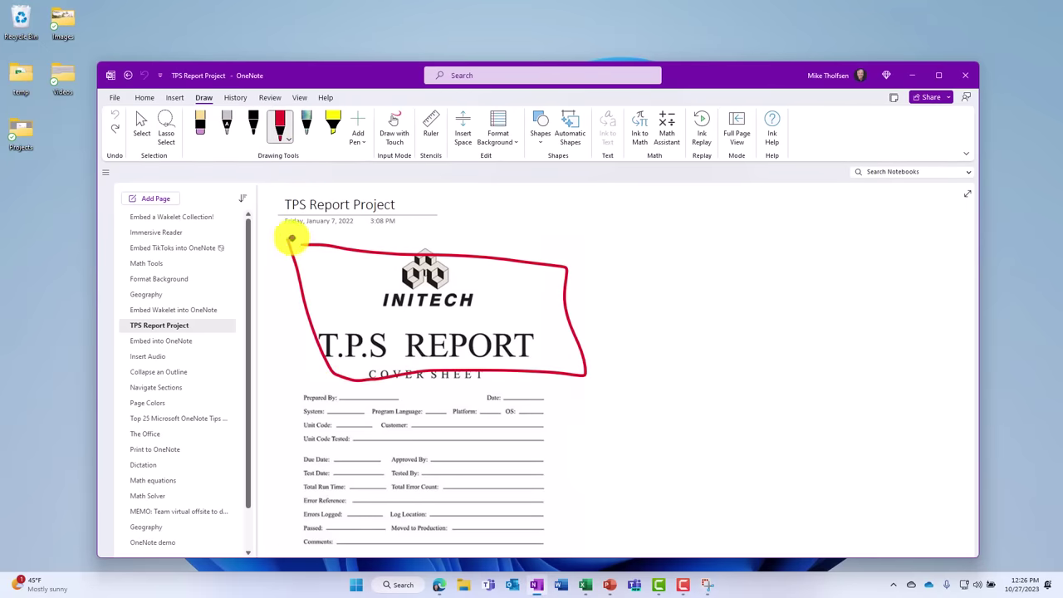
{"action": "left_click", "coordinate": [433, 130]}
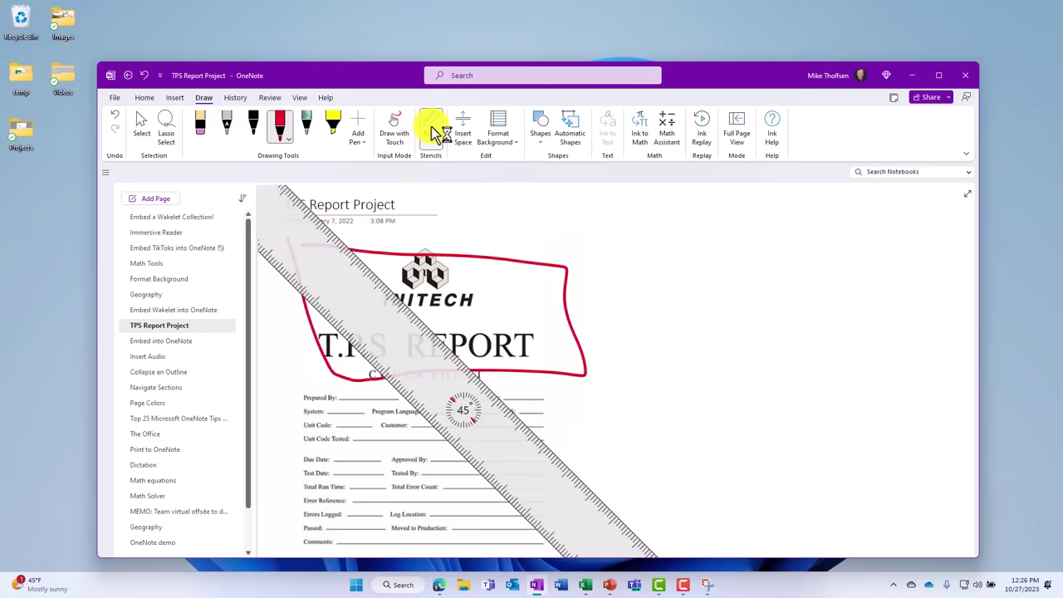
{"action": "left_click", "coordinate": [333, 125]}
{"action": "mouse_move", "coordinate": [373, 268]}
{"action": "left_mouse_down"}
{"action": "mouse_move", "coordinate": [485, 403]}
{"action": "mouse_move", "coordinate": [506, 407]}
{"action": "left_mouse_up"}
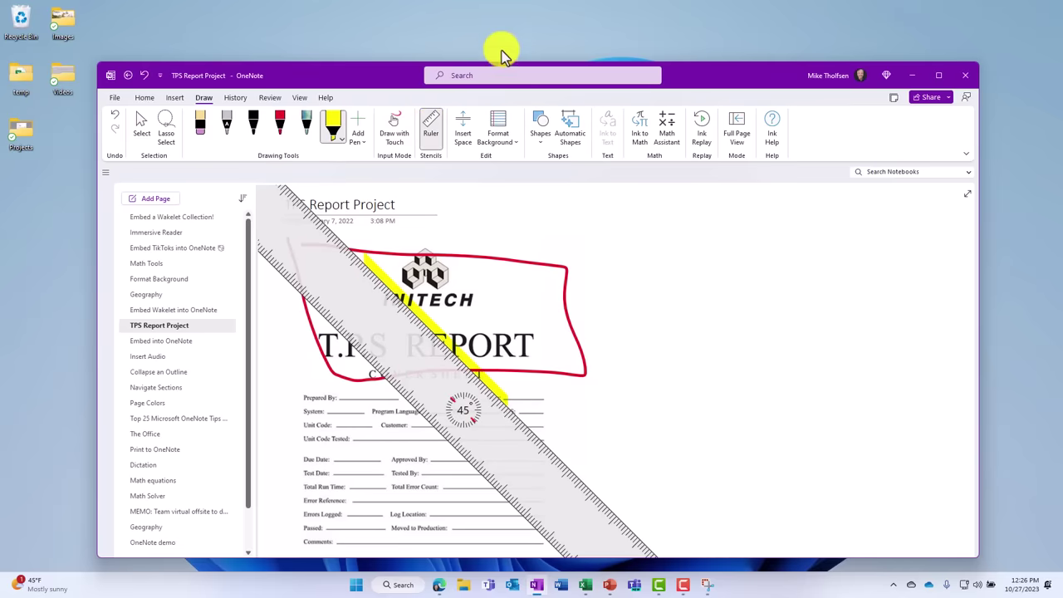
{"action": "left_click", "coordinate": [496, 23]}
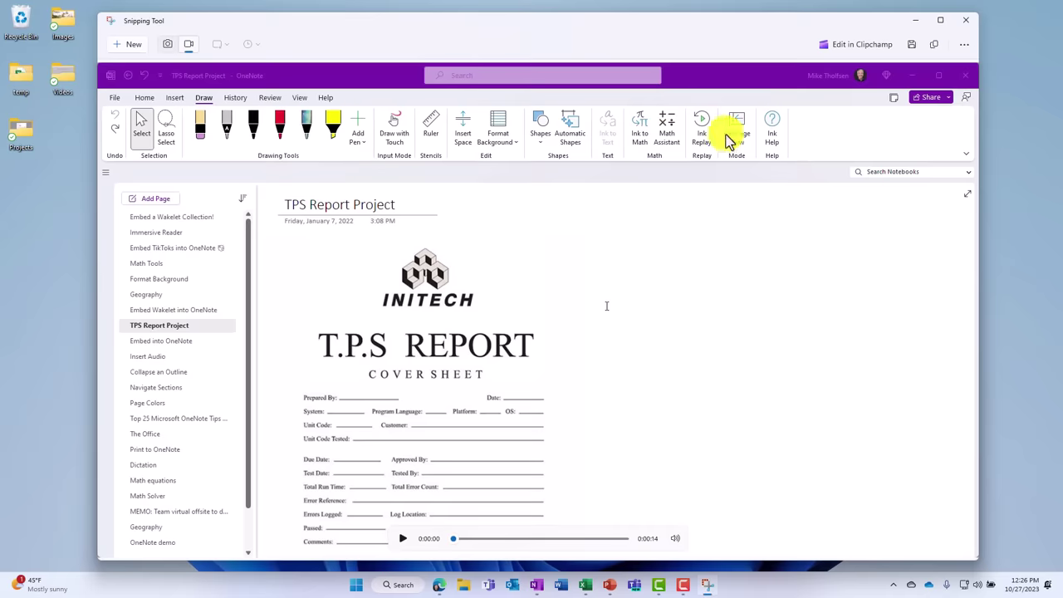
- Resize and move Snipping Tool, minimize OneNote, then play and pause the recording
{"action": "left_click_drag", "start_coordinate": [100, 11], "coordinate": [135, 161]}
{"action": "left_click", "coordinate": [915, 76]}
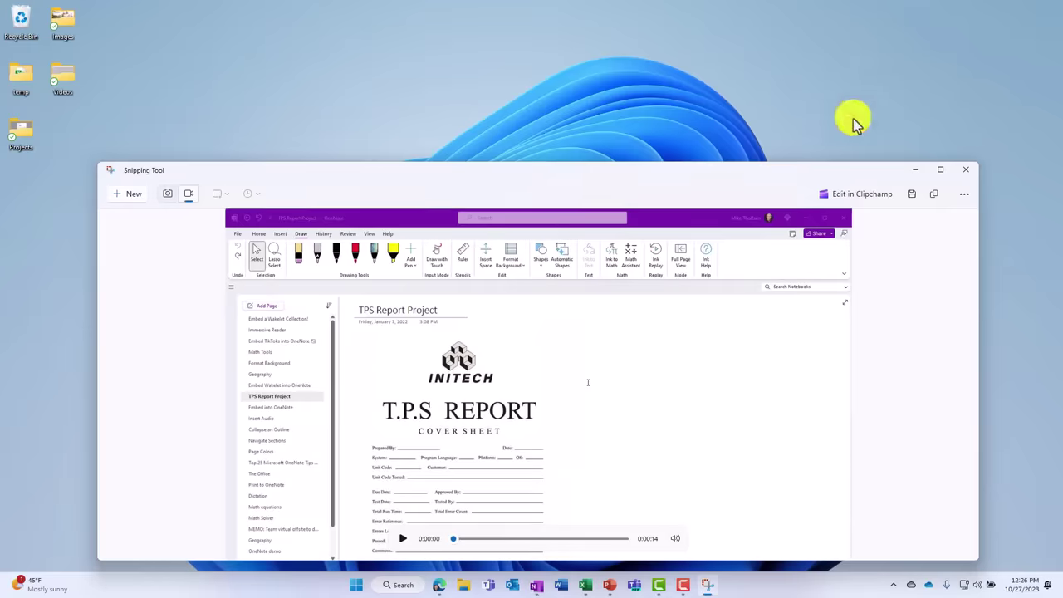
{"action": "left_click_drag", "start_coordinate": [712, 171], "coordinate": [719, 86]}
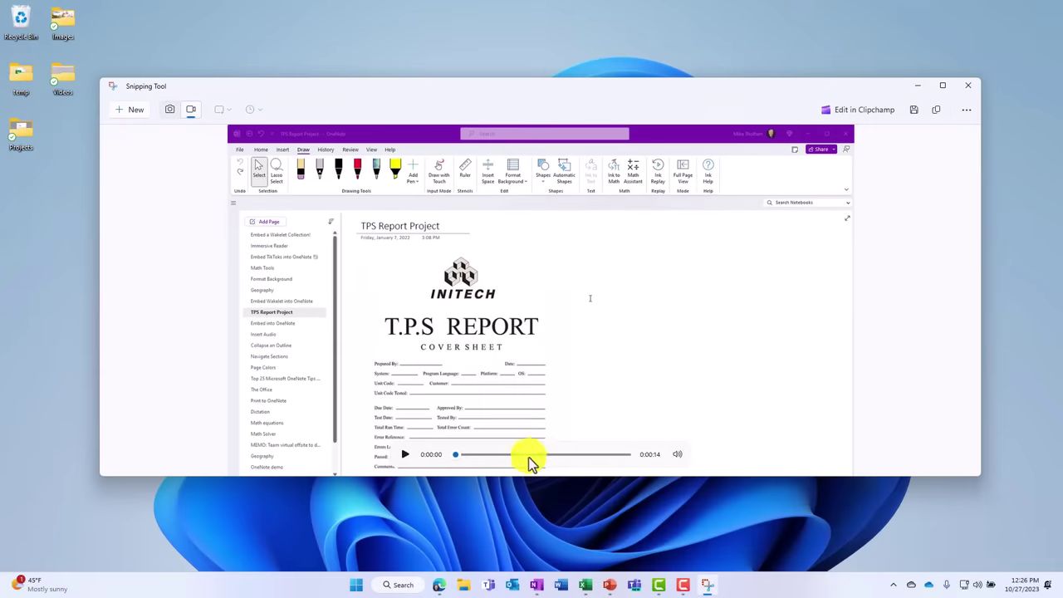
{"action": "left_click", "coordinate": [405, 458]}
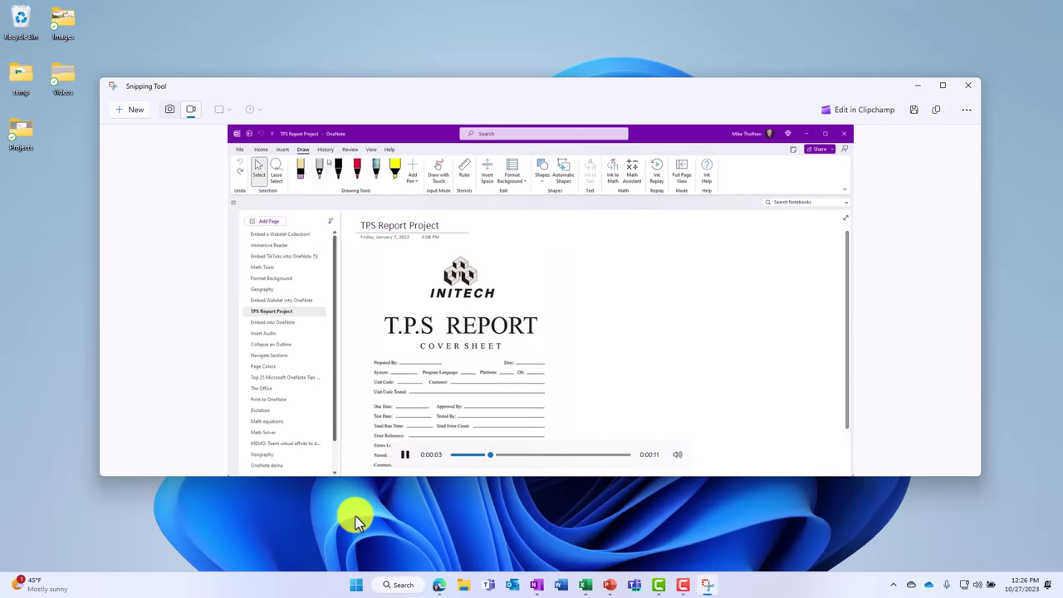
{"action": "left_click", "coordinate": [408, 455]}
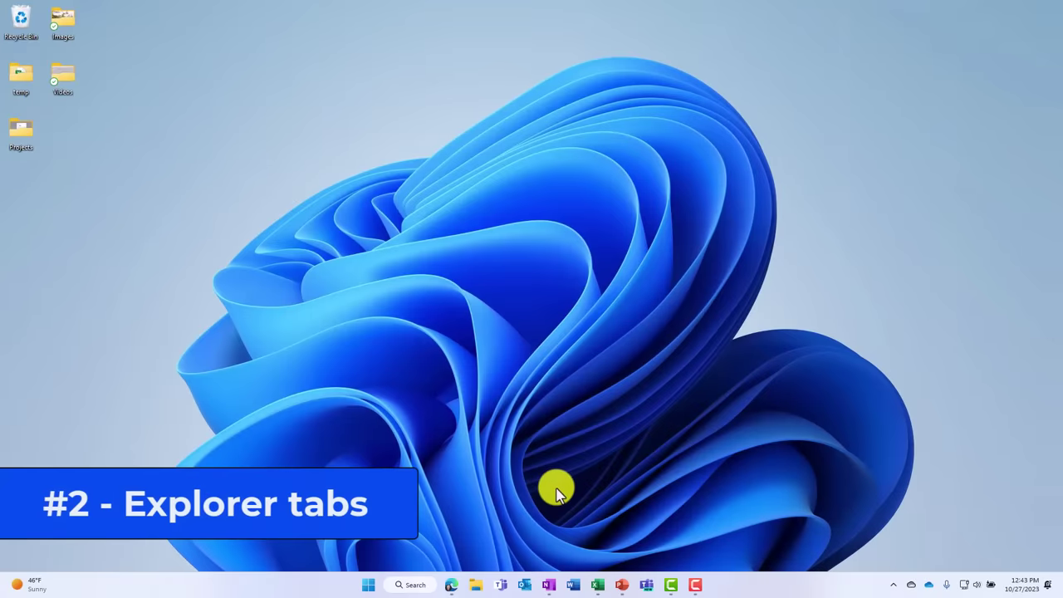
- Open File Explorer with new tabs for the WNIEDU blog - November 2023 and New Thumbnails folders
{"action": "key", "text": "super+e"}
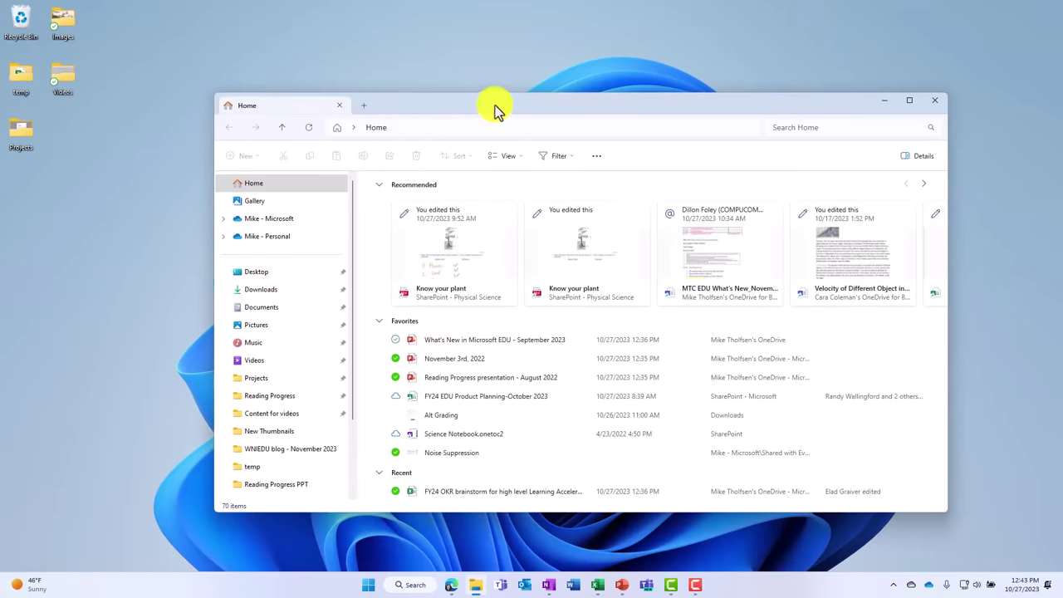
{"action": "left_click", "coordinate": [363, 105]}
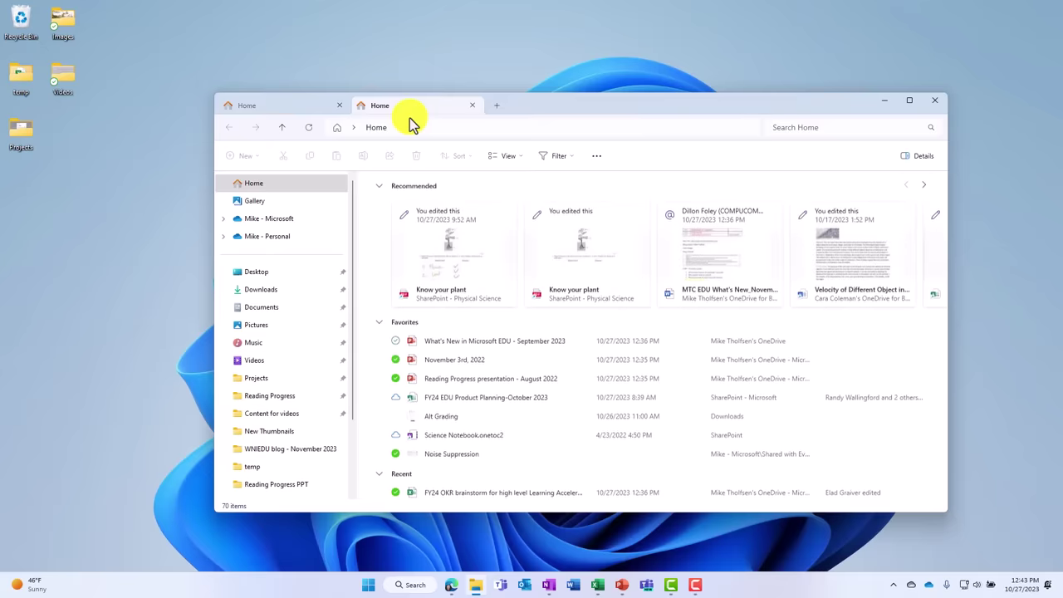
{"action": "left_click", "coordinate": [272, 452]}
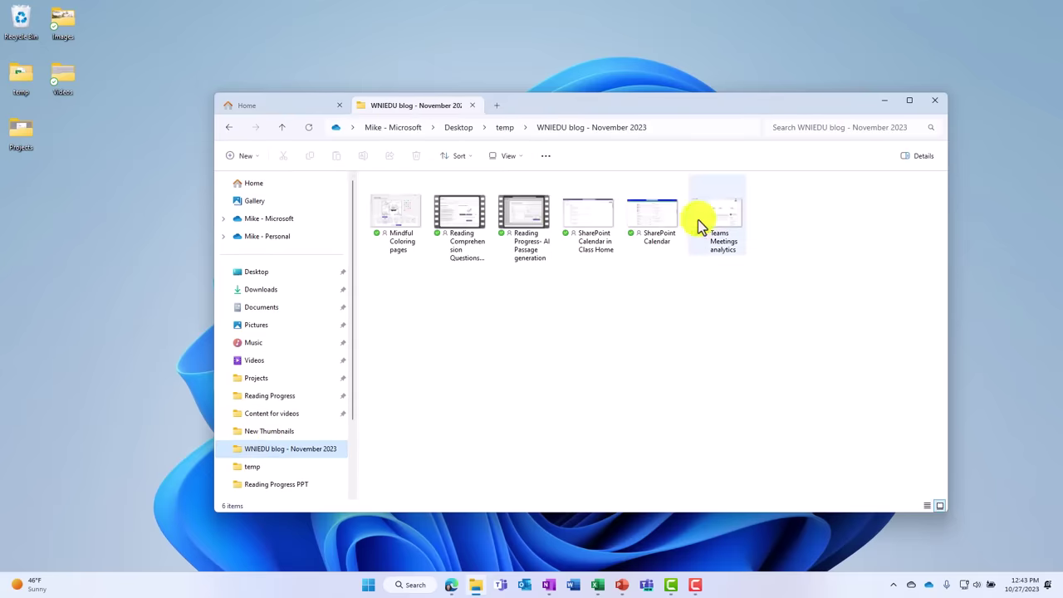
{"action": "left_click", "coordinate": [498, 106]}
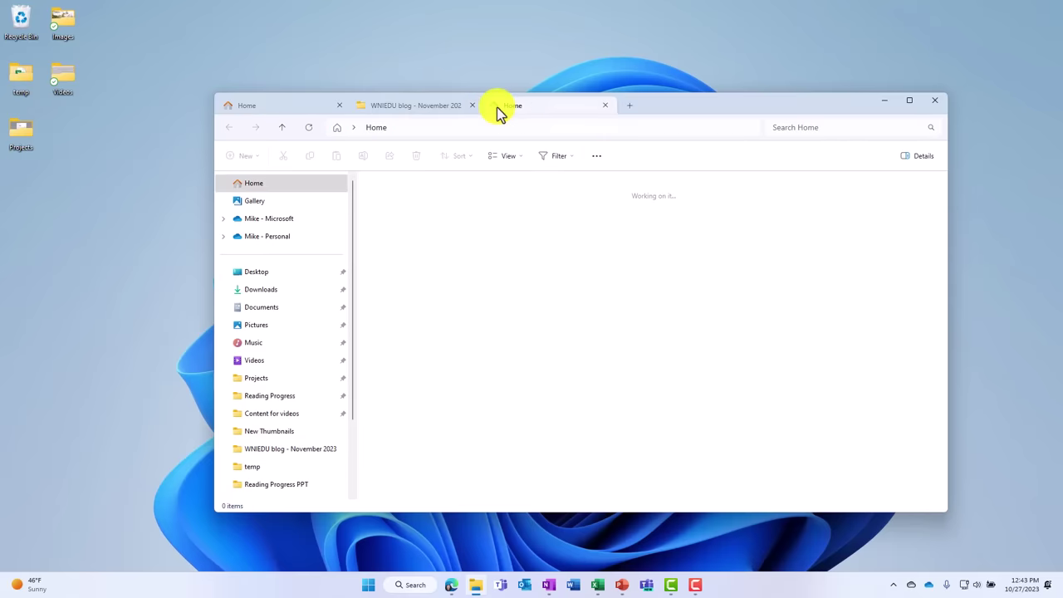
{"action": "left_click", "coordinate": [281, 432]}
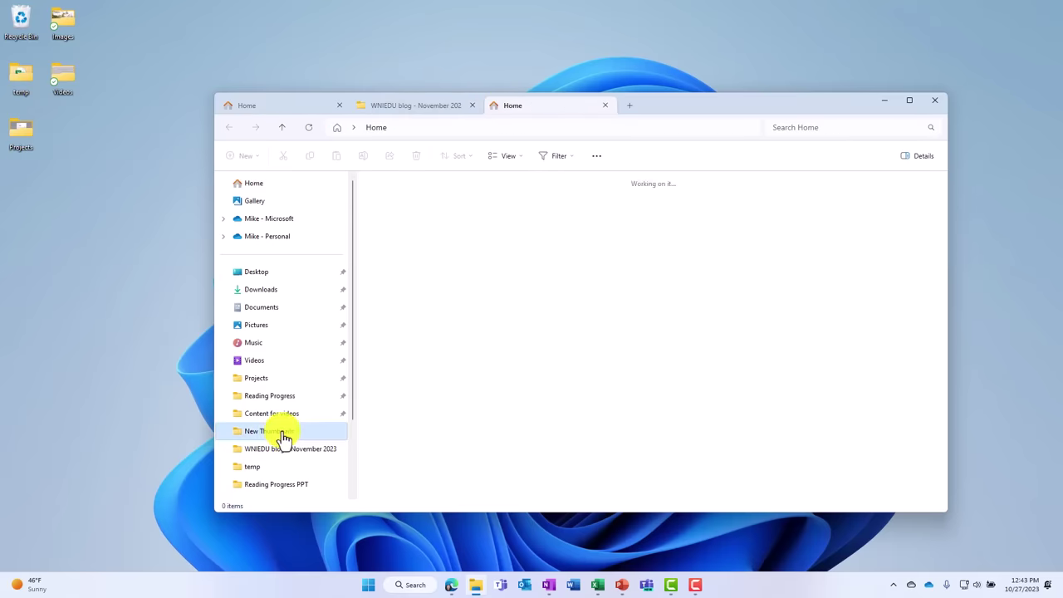
- Switch from the WNIEDU blog tab to Home and back, ending on New Thumbnails
{"action": "left_click", "coordinate": [451, 108]}
{"action": "left_click", "coordinate": [326, 106]}
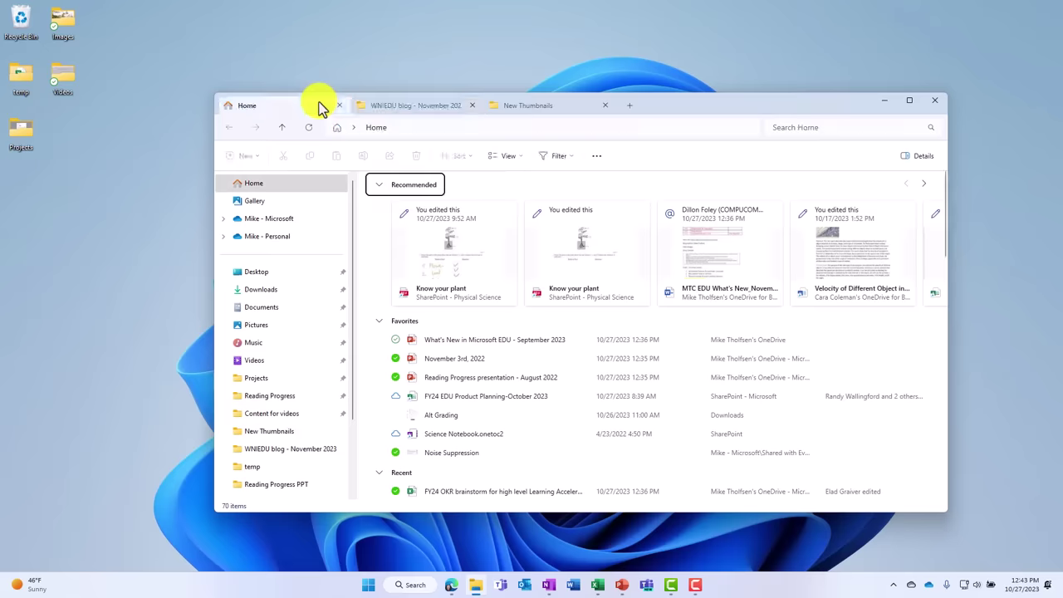
{"action": "left_click", "coordinate": [421, 107]}
{"action": "left_click", "coordinate": [549, 105]}
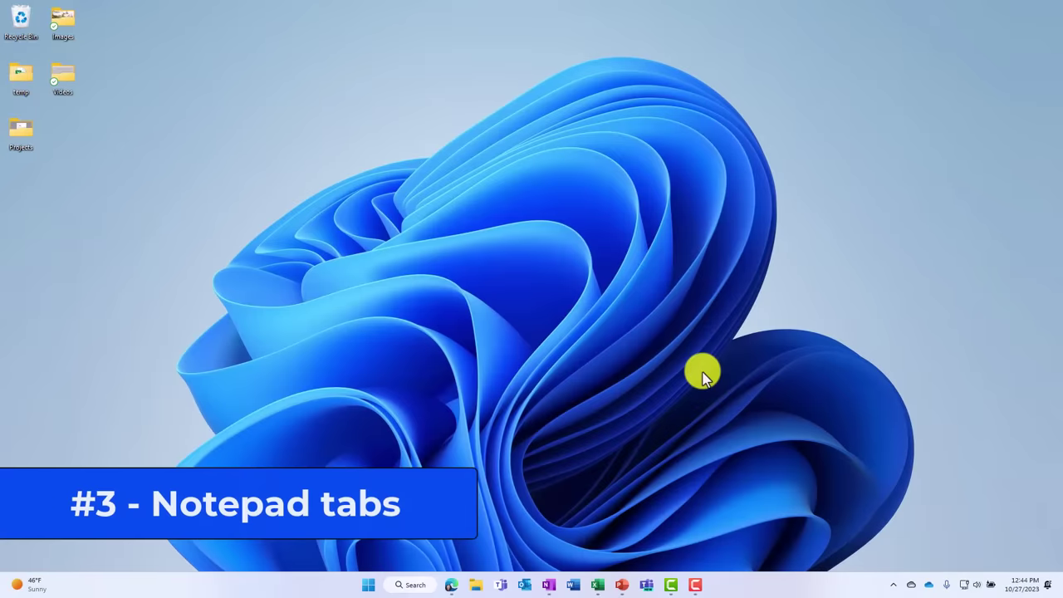
- Launch Notepad from Start search and add two more blank tabs
{"action": "key", "text": "super"}
{"action": "type", "text": "notepad"}
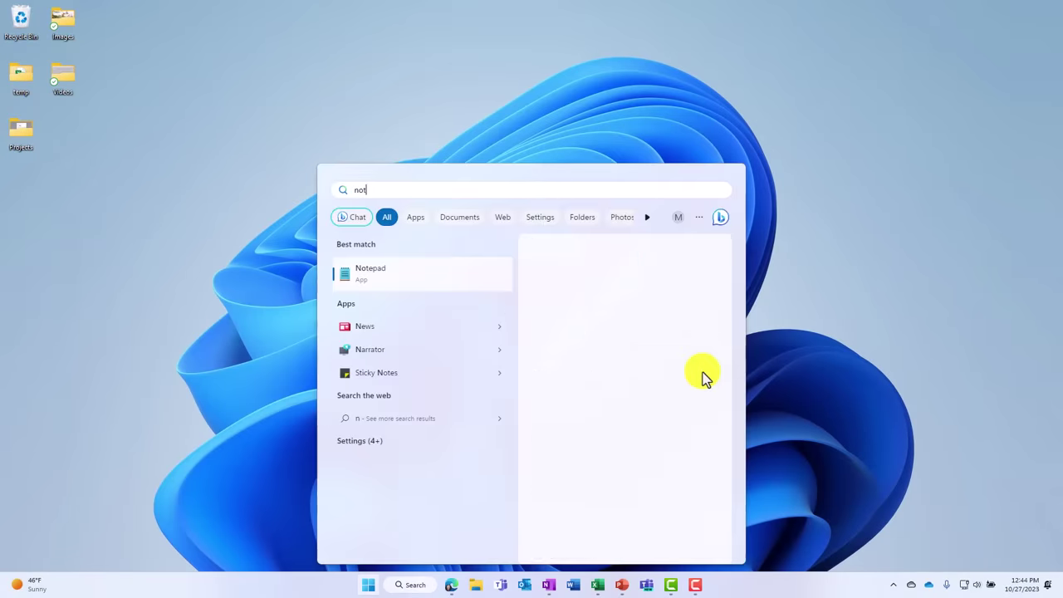
{"action": "key", "text": "Return"}
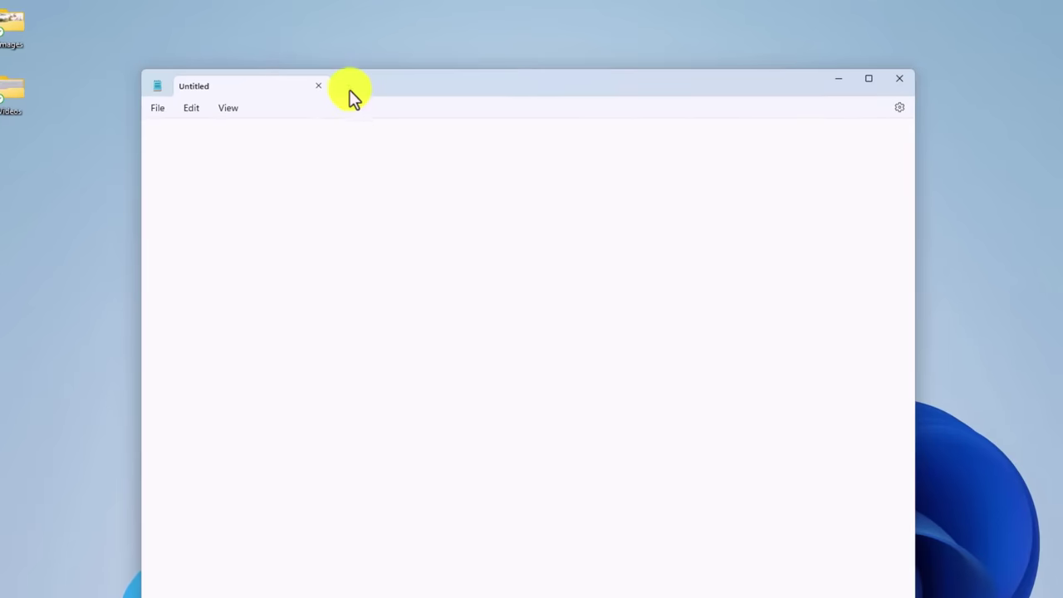
{"action": "left_click", "coordinate": [348, 88]}
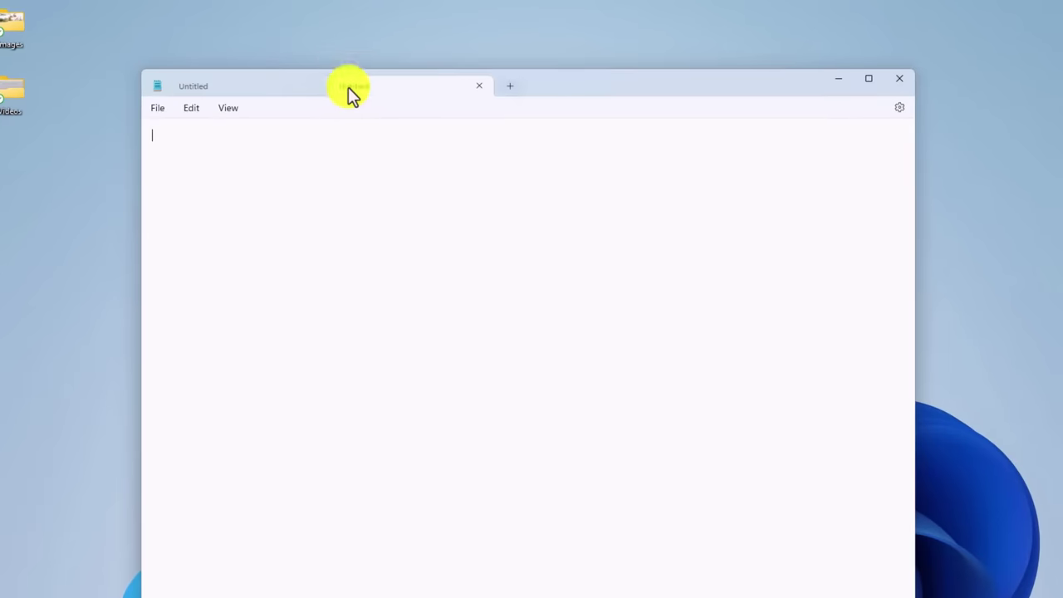
{"action": "left_click", "coordinate": [510, 87]}
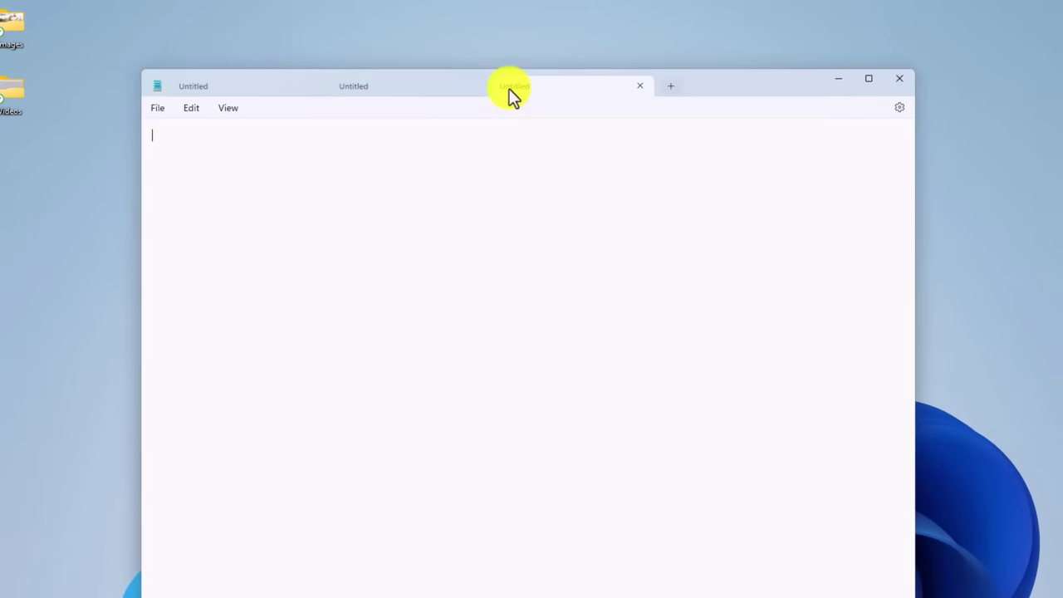
- Paste the Alternate Grading Formats announcement into tab one and type 'Take Notes' in tab two
{"action": "left_click", "coordinate": [373, 88]}
{"action": "left_click", "coordinate": [279, 84]}
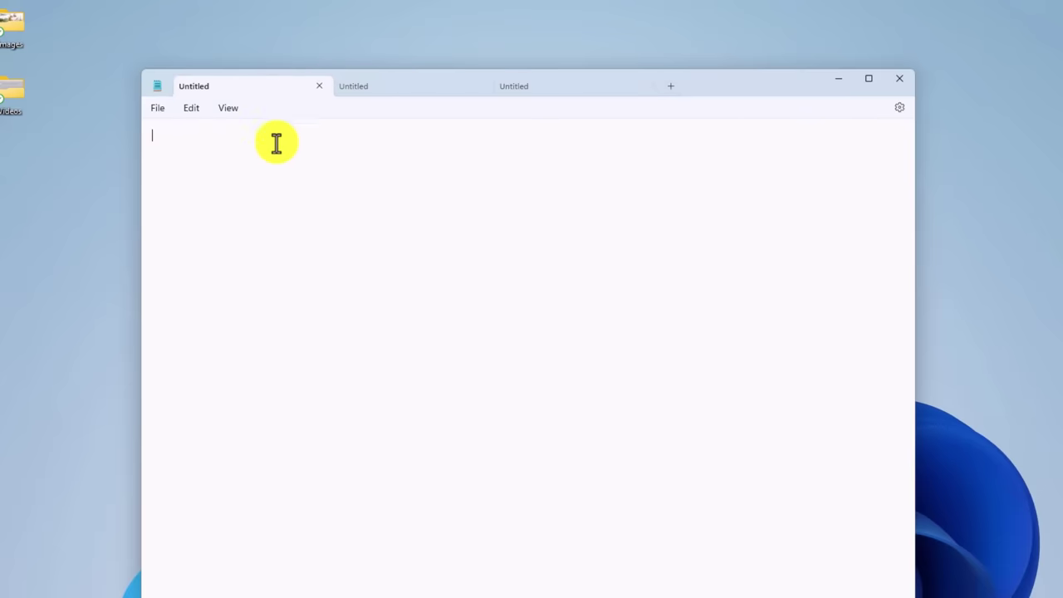
{"action": "type", "text": "Alternate Grading Formats in Microsoft Teams has fully rolled out globally, 100% 🌍🌍🌍 Now you can create all sorts of grading formats  ✅ A-F ✅ Pass/Fail ✅ 1-5 ✅ Emoji ✅ Define your own  A few examples below in the GIF"}
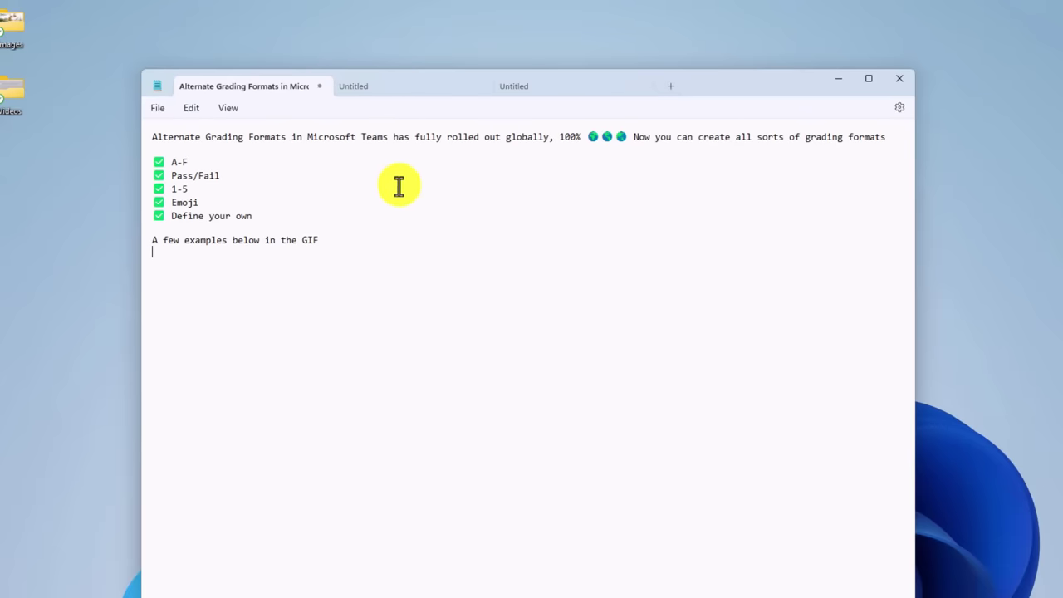
{"action": "left_click", "coordinate": [392, 87]}
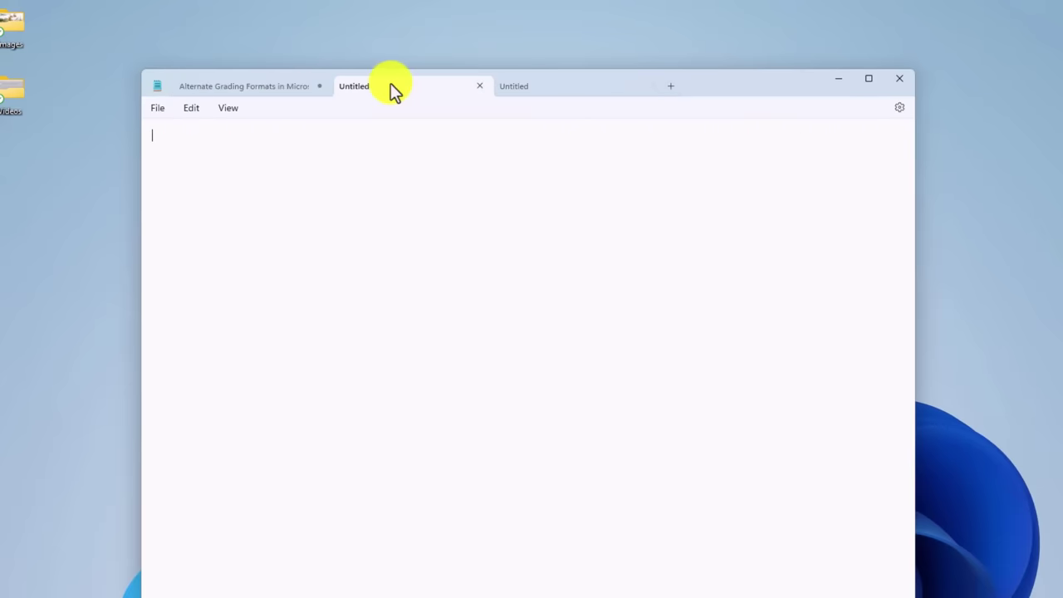
{"action": "type", "text": "Take Notes"}
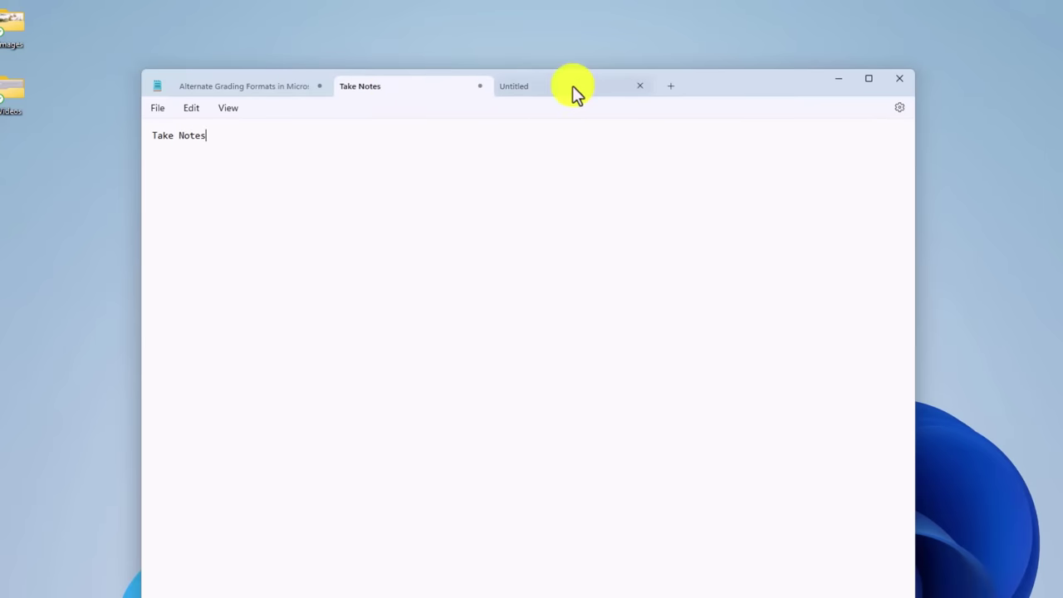
{"action": "left_click", "coordinate": [572, 86]}
{"action": "left_click", "coordinate": [430, 87]}
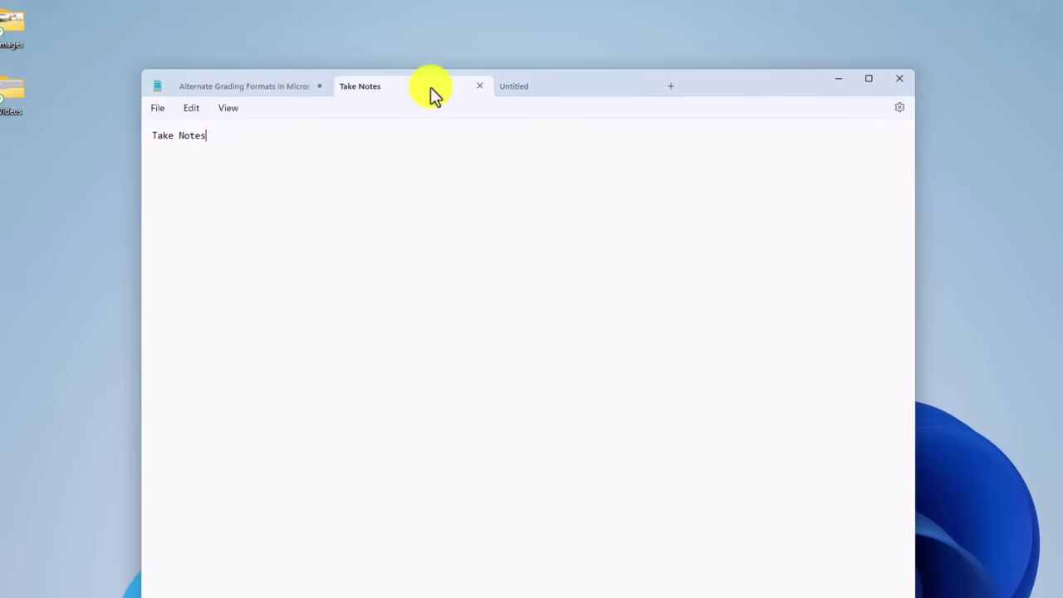
{"action": "left_click", "coordinate": [262, 85]}
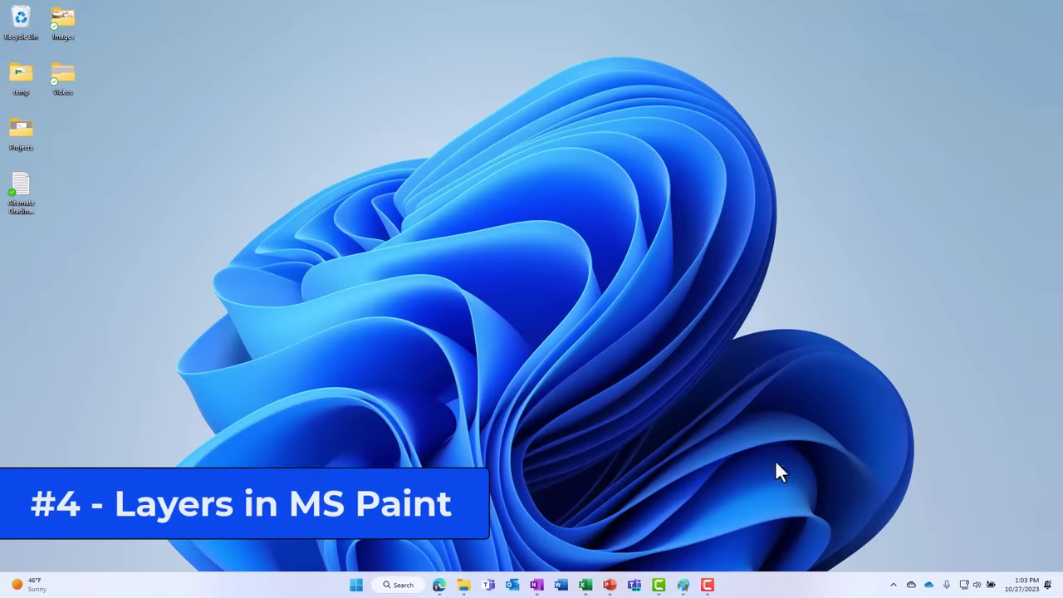
- Bring up Paint with the Windows XP hills image and show its Layers panel
{"action": "left_click", "coordinate": [683, 587]}
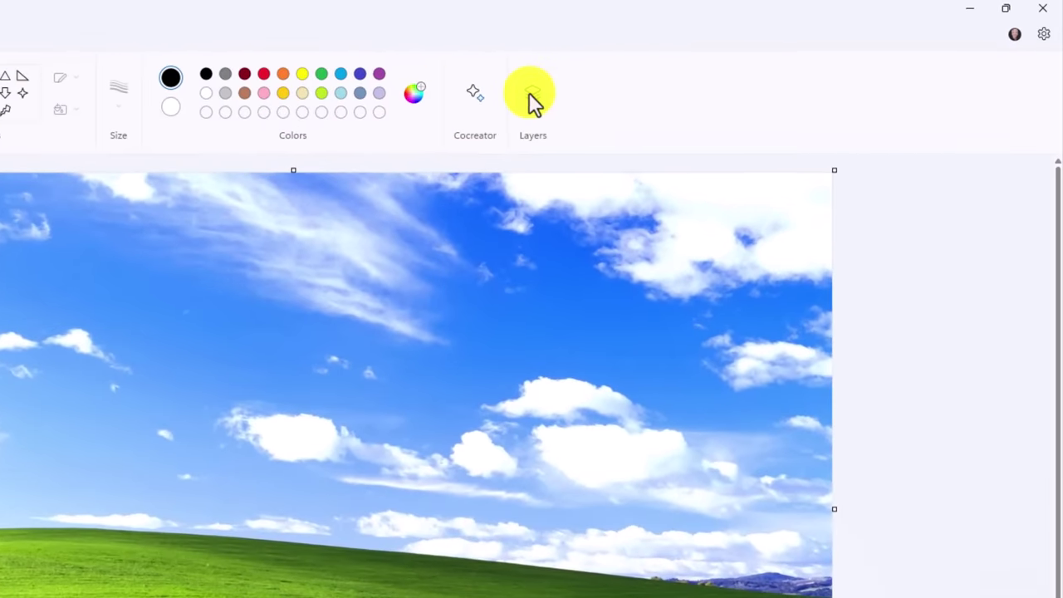
{"action": "left_click", "coordinate": [532, 93]}
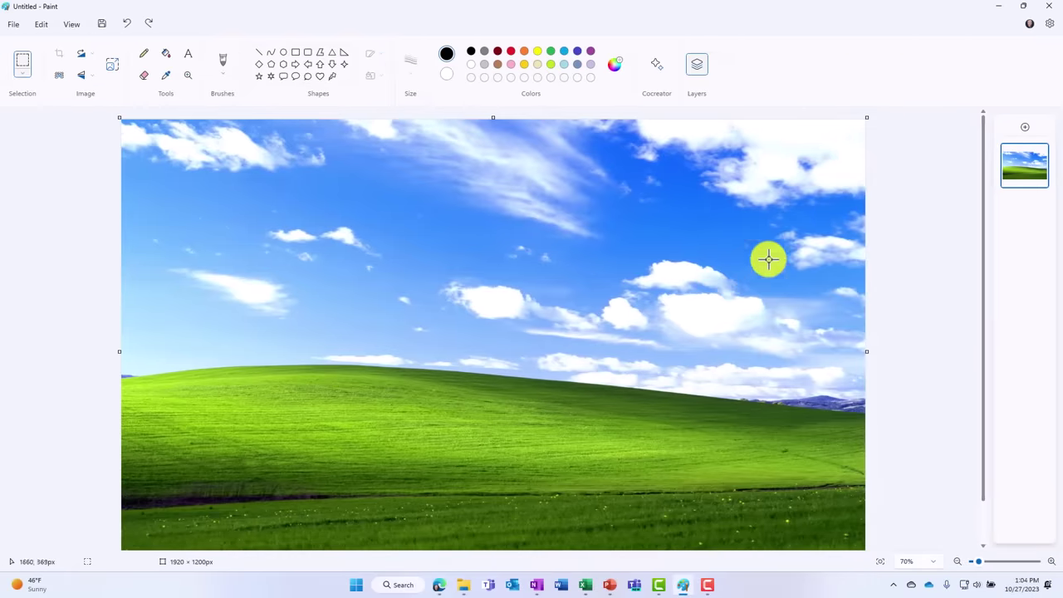
- Paste Clippy onto a new layer and place it at the right of the hills
{"action": "left_click", "coordinate": [1024, 128]}
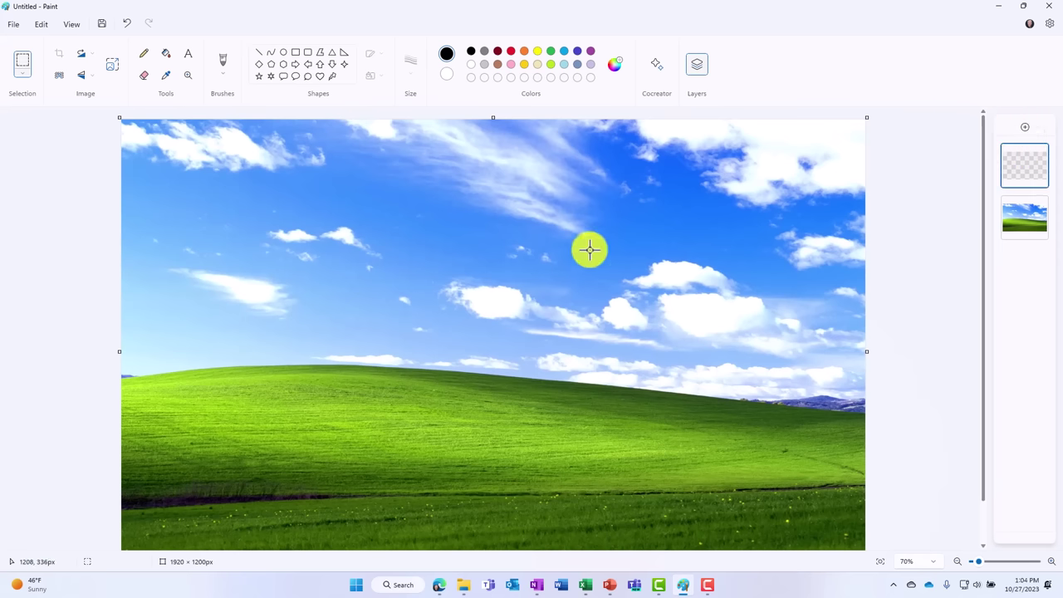
{"action": "key", "text": "ctrl+v"}
{"action": "mouse_move", "coordinate": [1004, 163]}
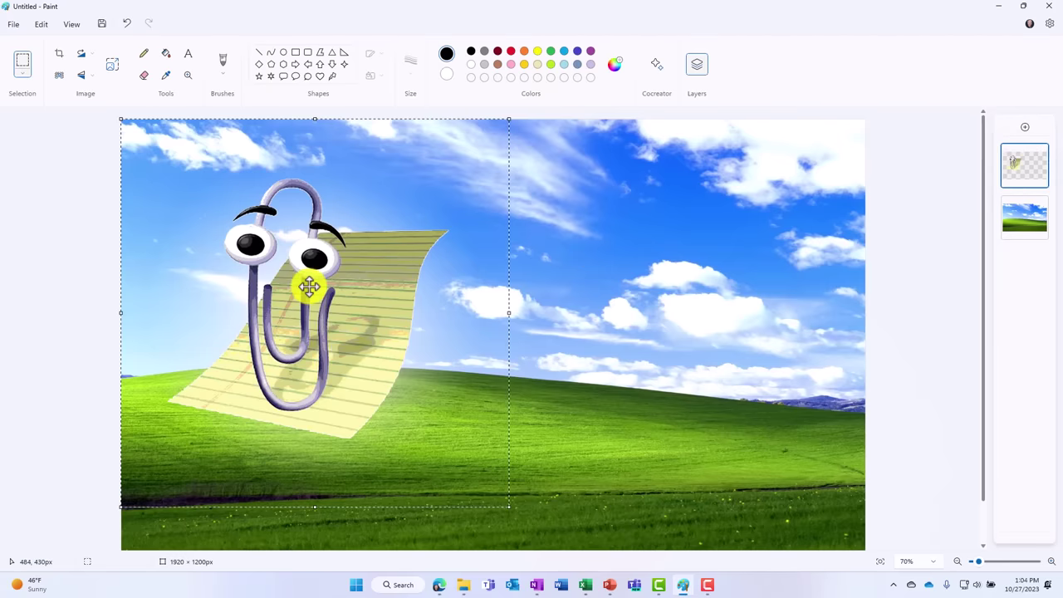
{"action": "left_click_drag", "start_coordinate": [304, 287], "coordinate": [624, 312]}
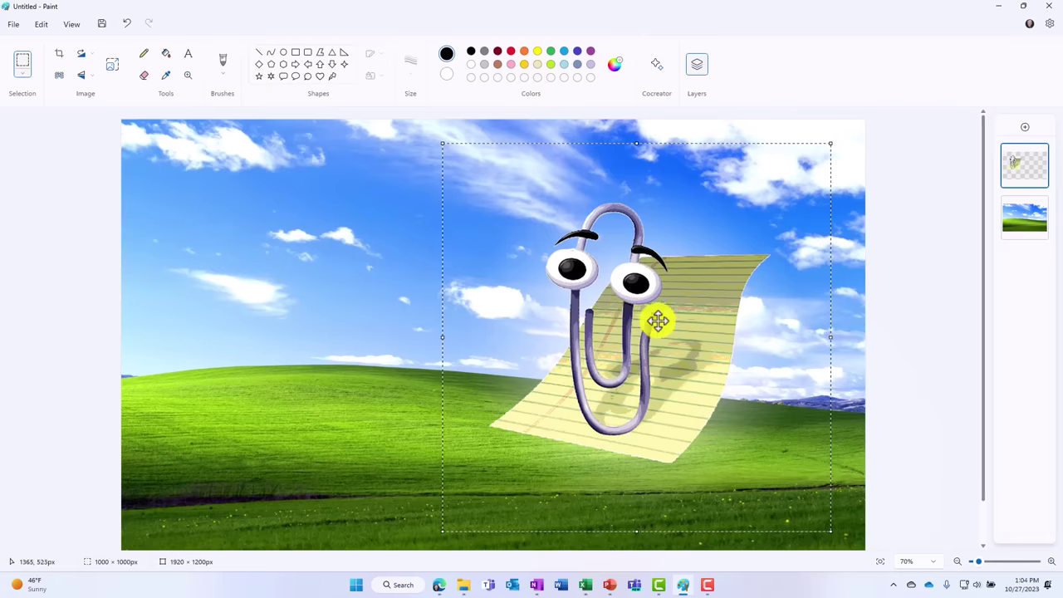
{"action": "left_click", "coordinate": [907, 235]}
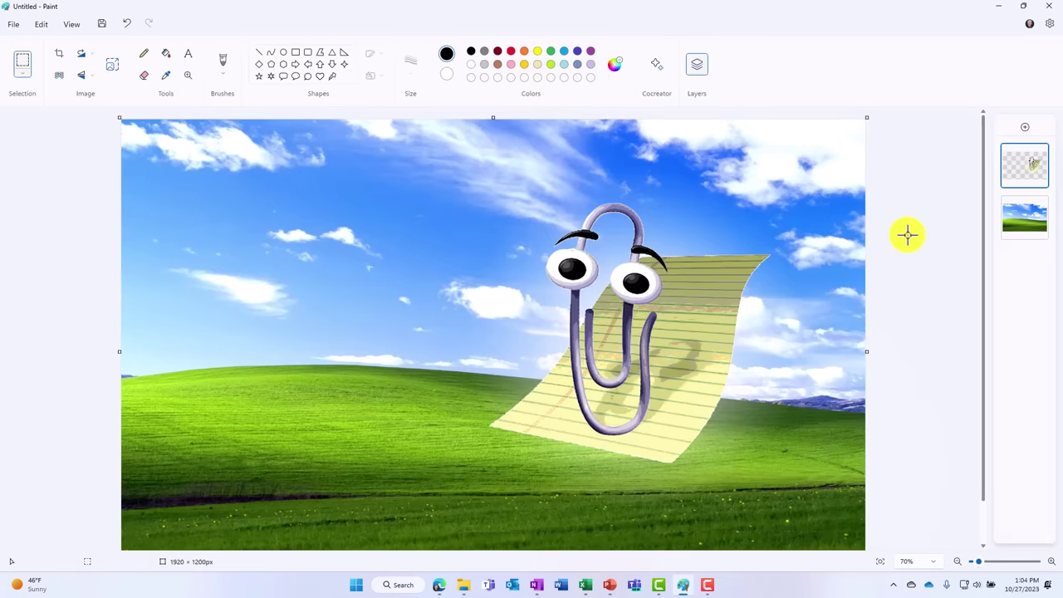
- Paste the Copilot logo onto another new top layer and move it centre-left
{"action": "left_click", "coordinate": [1027, 131]}
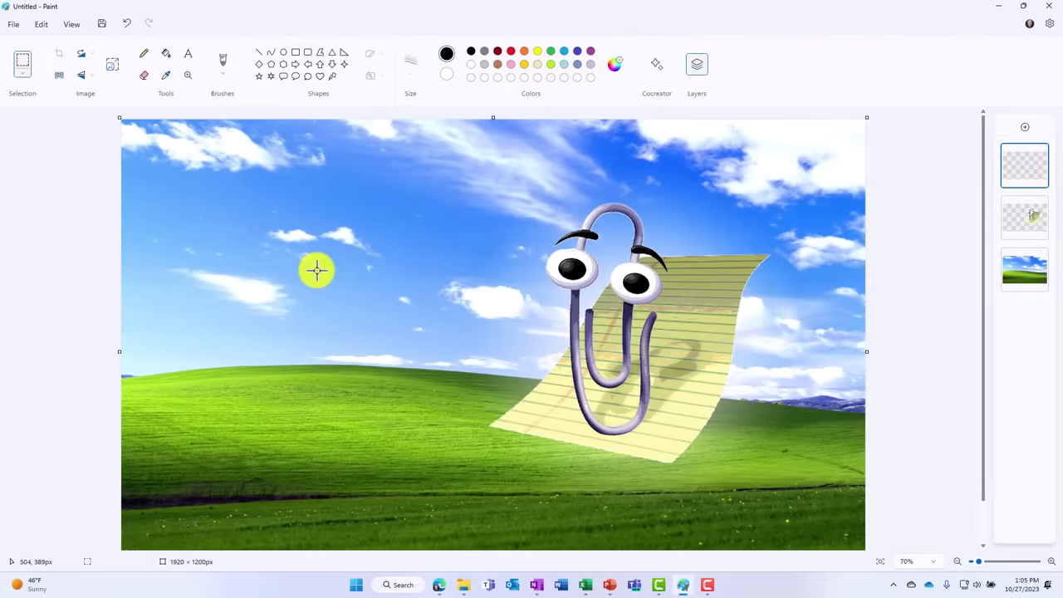
{"action": "key", "text": "ctrl+v"}
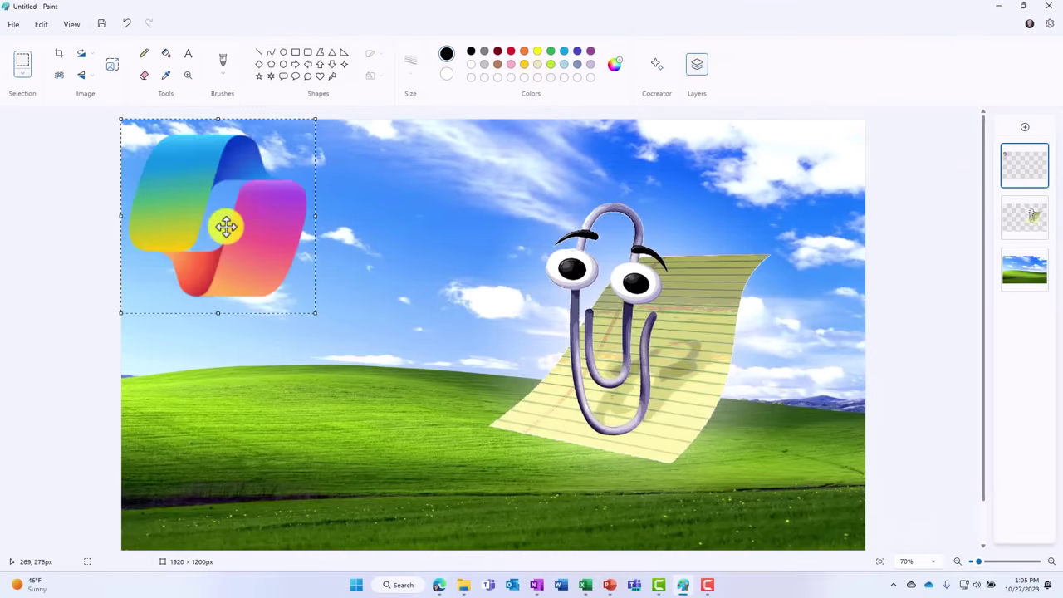
{"action": "left_click_drag", "start_coordinate": [225, 225], "coordinate": [343, 343]}
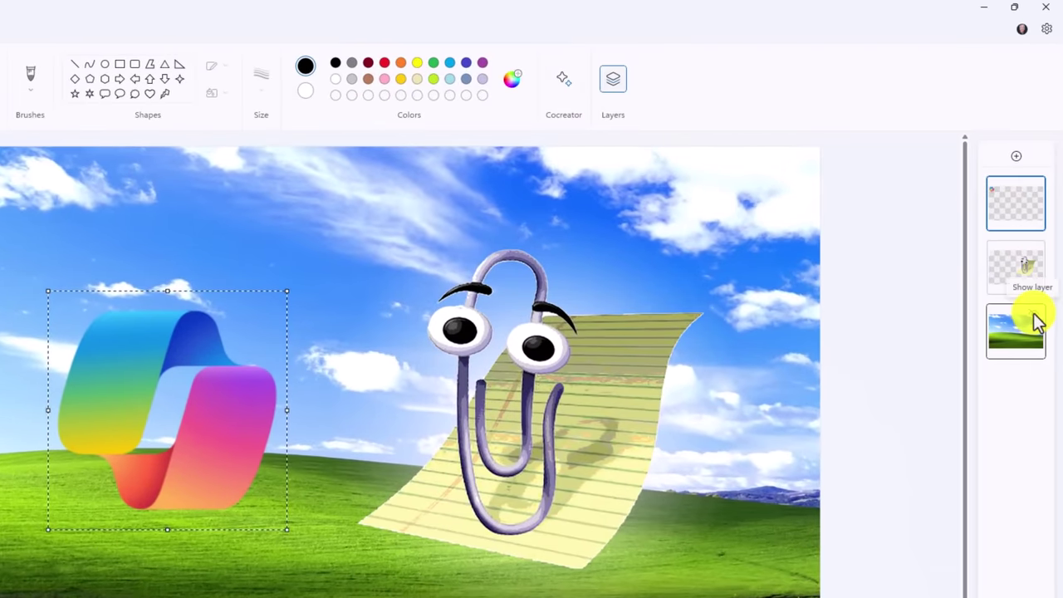
- Toggle the hills and Clippy layers off and on, then drag the Copilot layer below Clippy
{"action": "left_click", "coordinate": [1036, 322]}
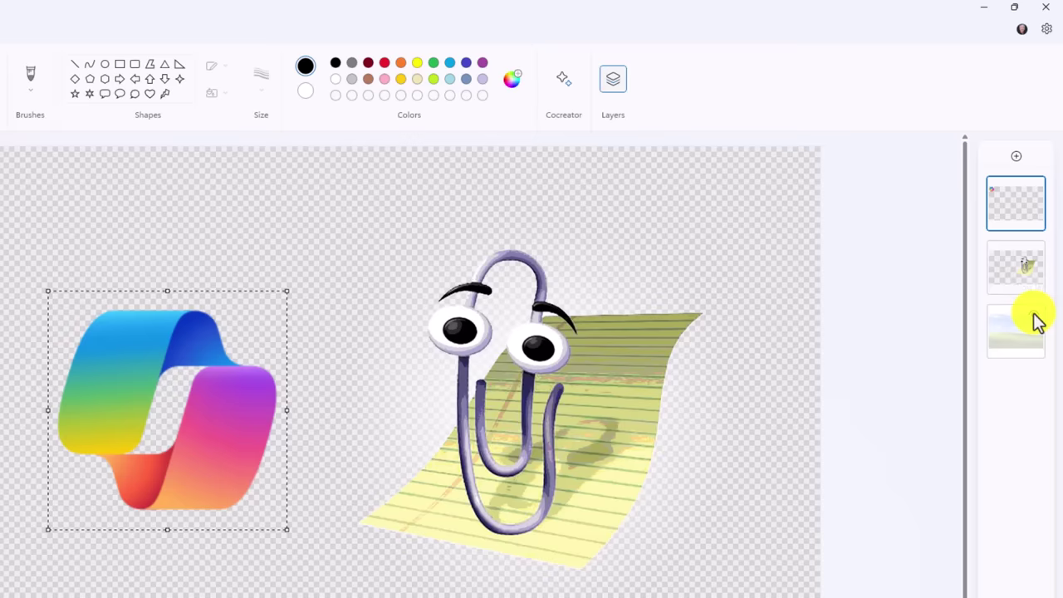
{"action": "left_click", "coordinate": [1031, 253]}
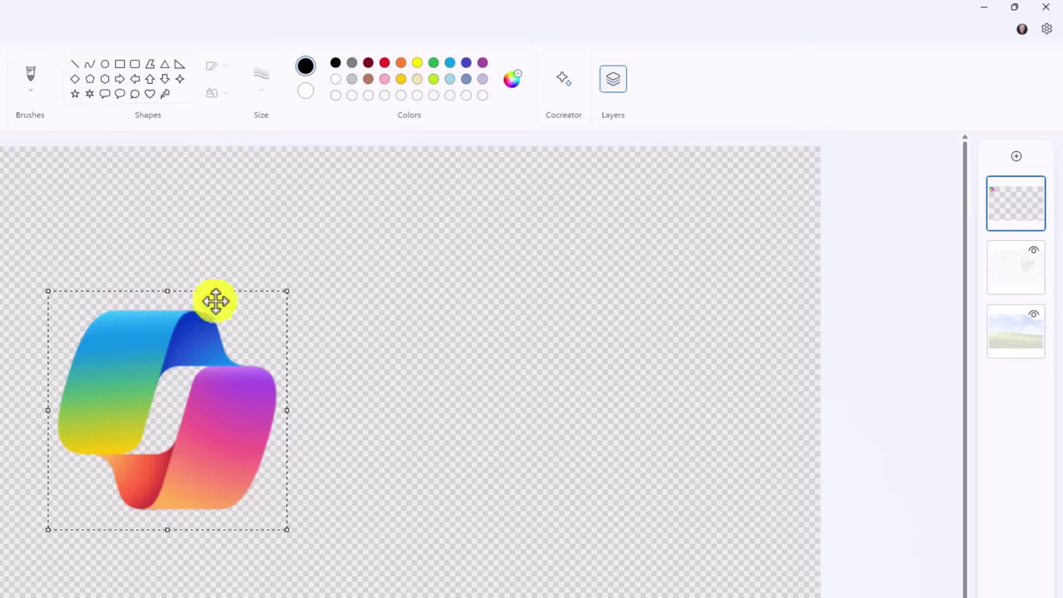
{"action": "left_click", "coordinate": [1033, 251]}
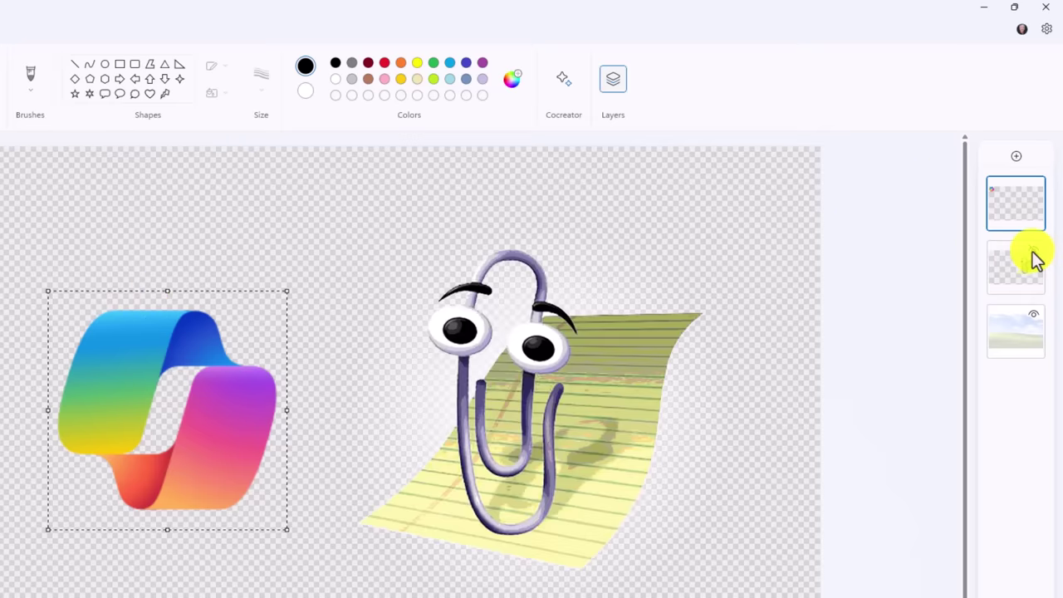
{"action": "left_click", "coordinate": [1032, 315]}
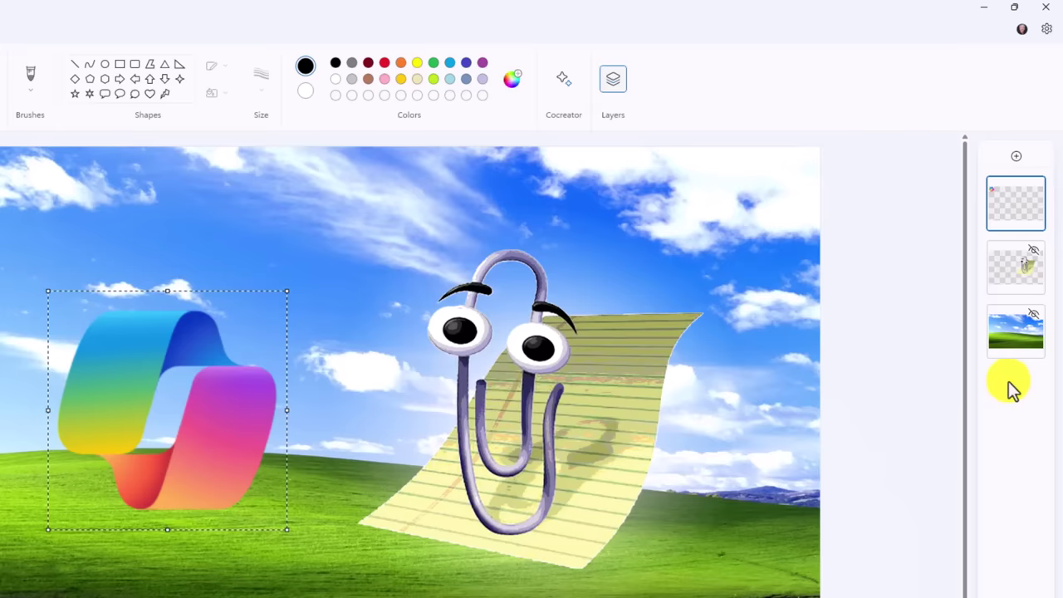
{"action": "left_click_drag", "start_coordinate": [1016, 213], "coordinate": [1020, 280]}
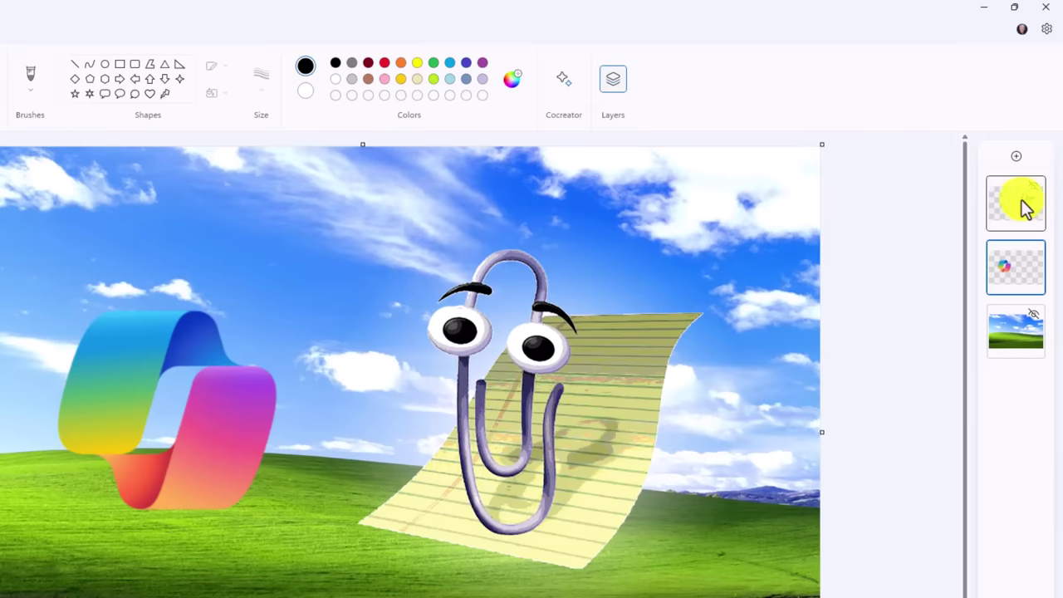
- Select the Clippy layer and merge it down into the logo layer
{"action": "right_click", "coordinate": [1012, 274]}
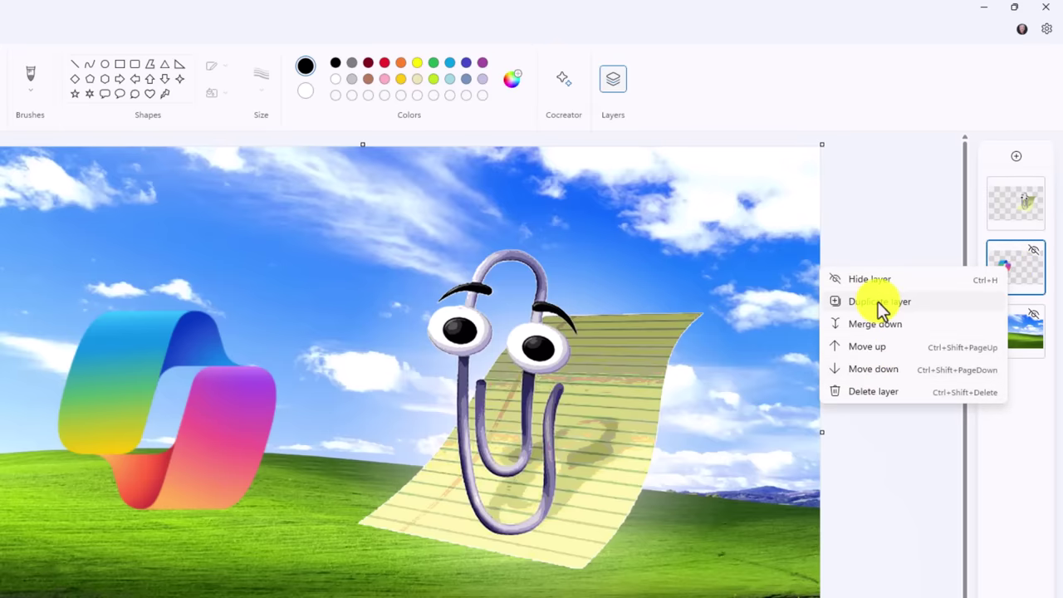
{"action": "left_click", "coordinate": [1043, 390]}
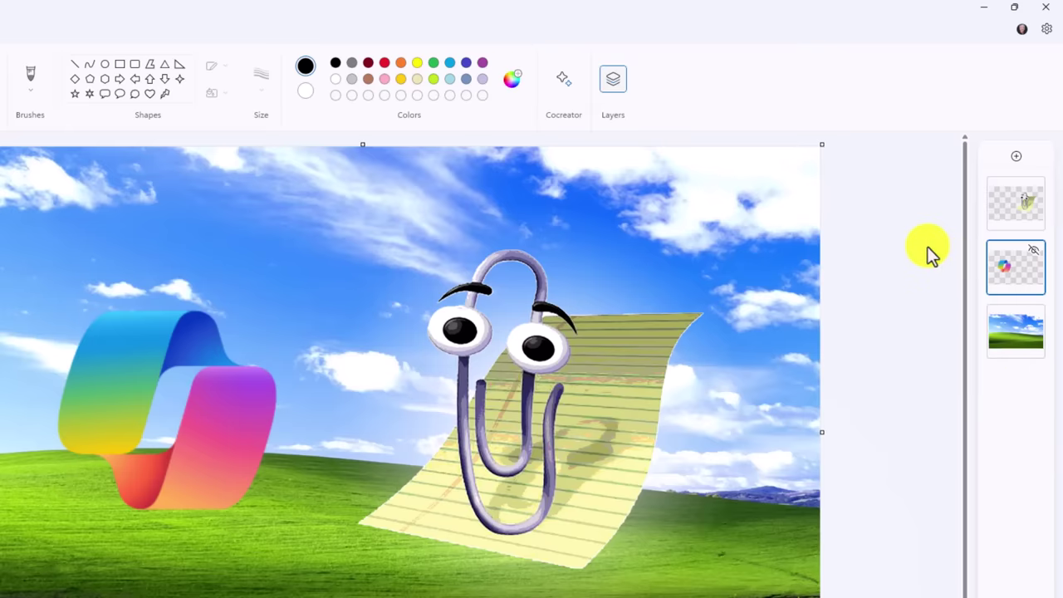
{"action": "left_click", "coordinate": [1030, 203]}
{"action": "right_click", "coordinate": [1029, 199]}
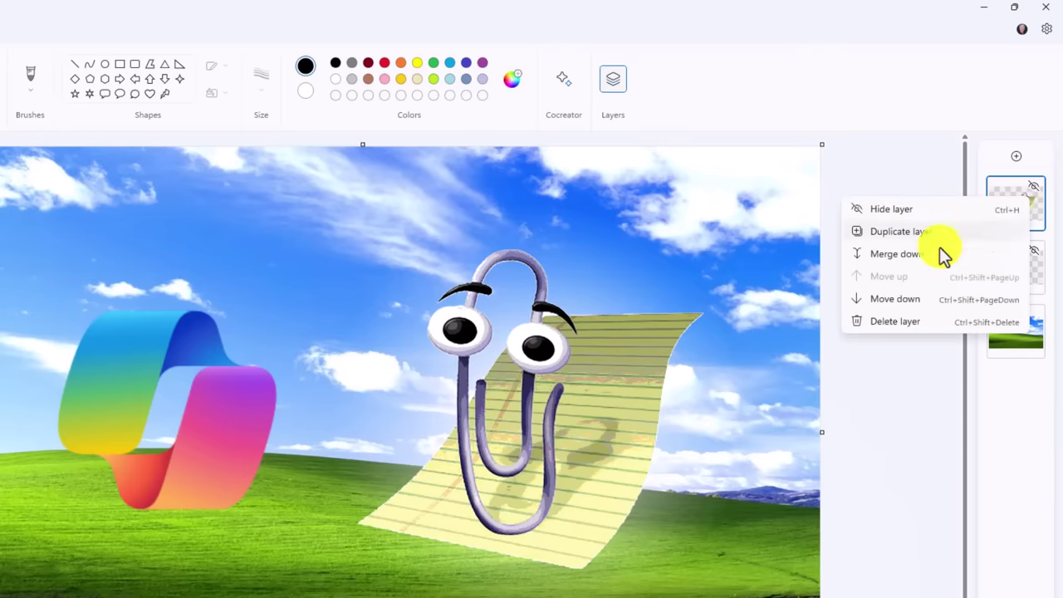
{"action": "left_click", "coordinate": [922, 258]}
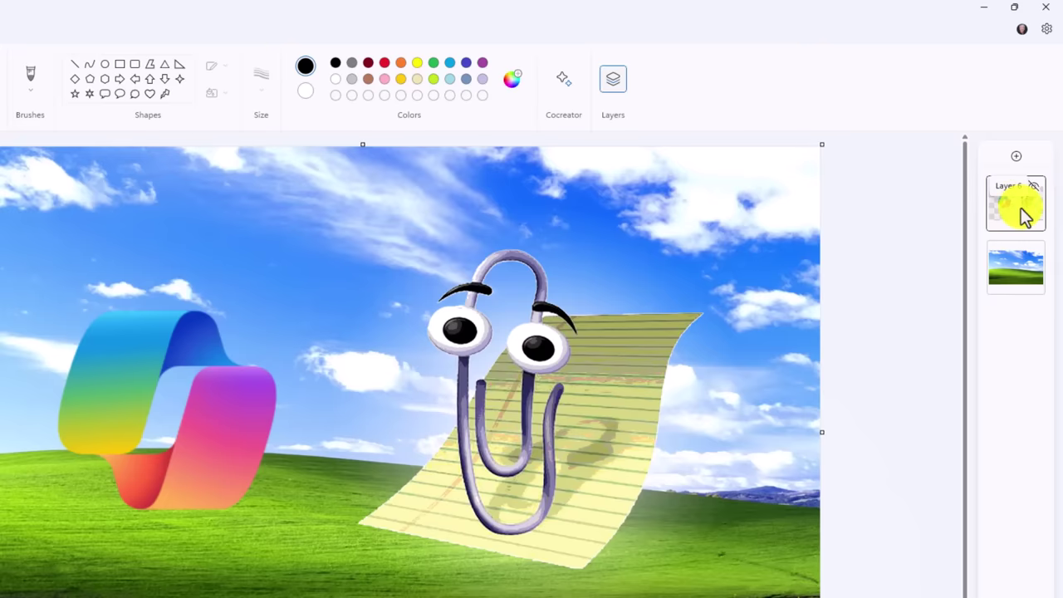
- Merge the remaining layer into the background, then undo back to three separate layers
{"action": "right_click", "coordinate": [1021, 207]}
{"action": "left_click", "coordinate": [911, 266]}
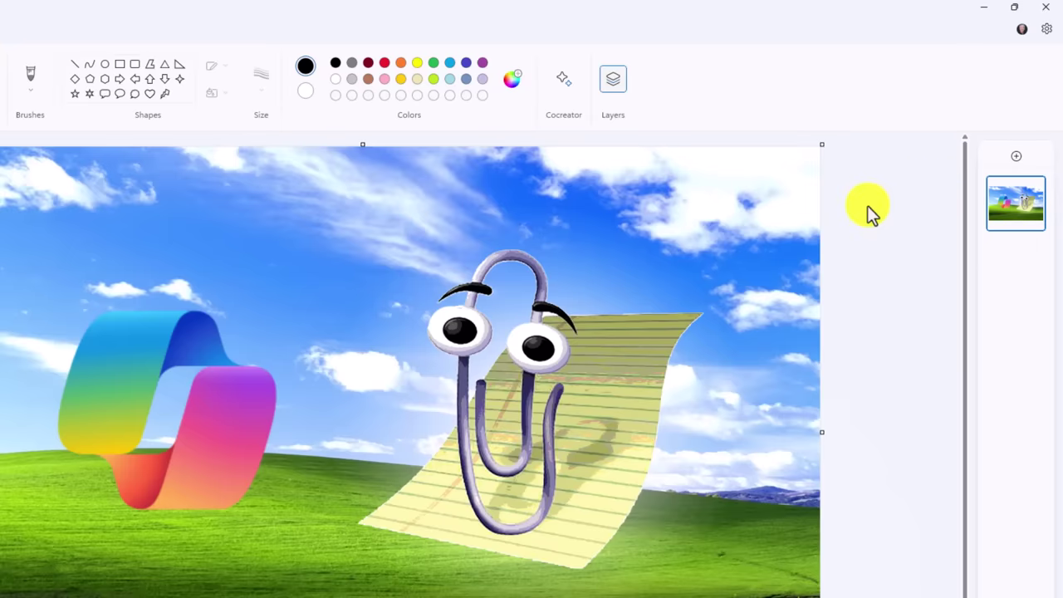
{"action": "key", "text": "ctrl+z"}
{"action": "key", "text": "ctrl+z"}
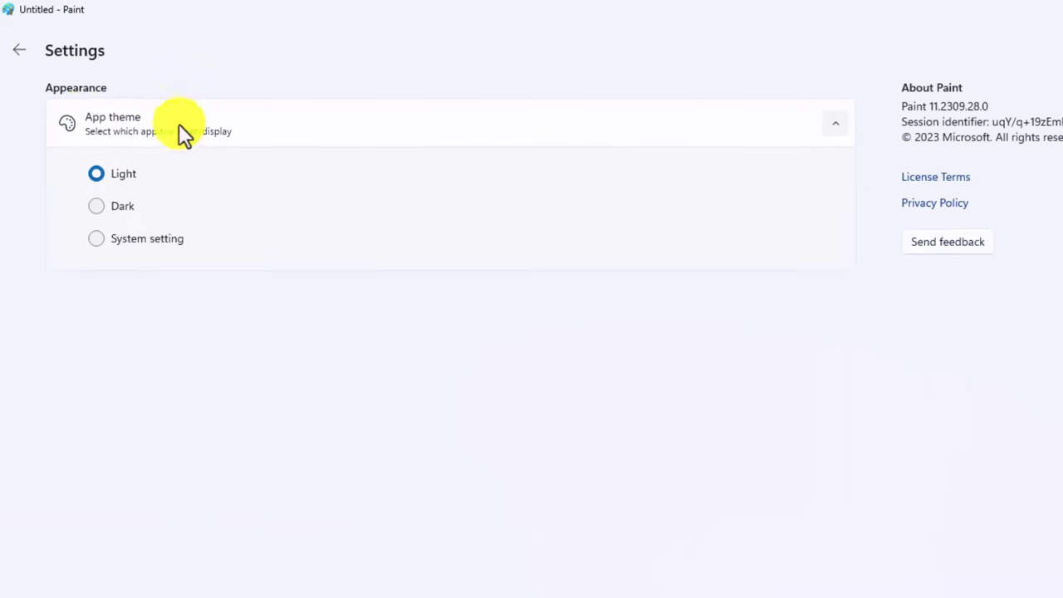
- Choose the Dark app theme in Paint settings and return to the canvas
{"action": "left_click", "coordinate": [96, 204]}
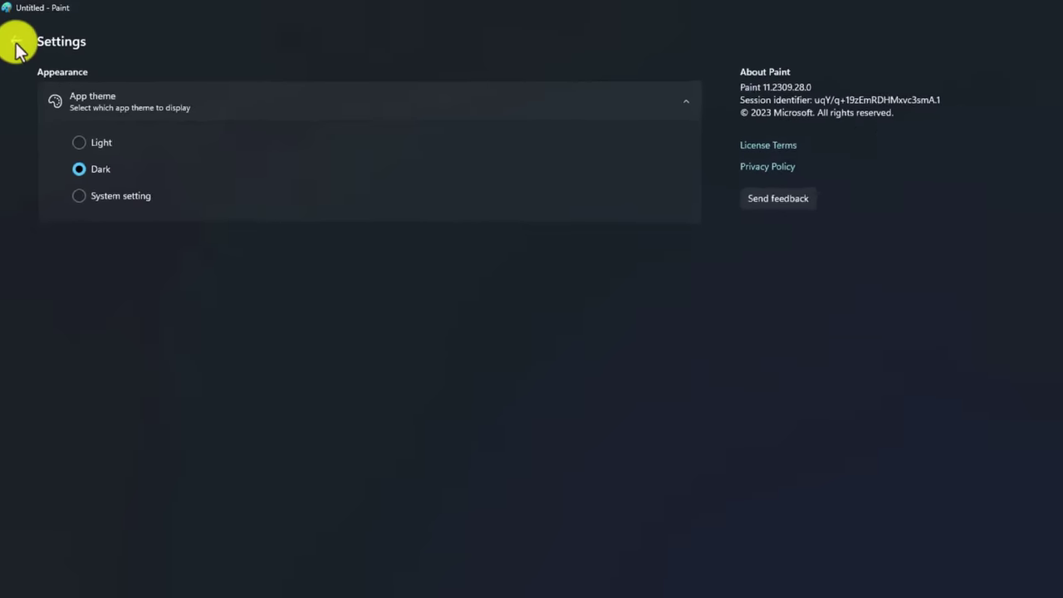
{"action": "left_click", "coordinate": [17, 43]}
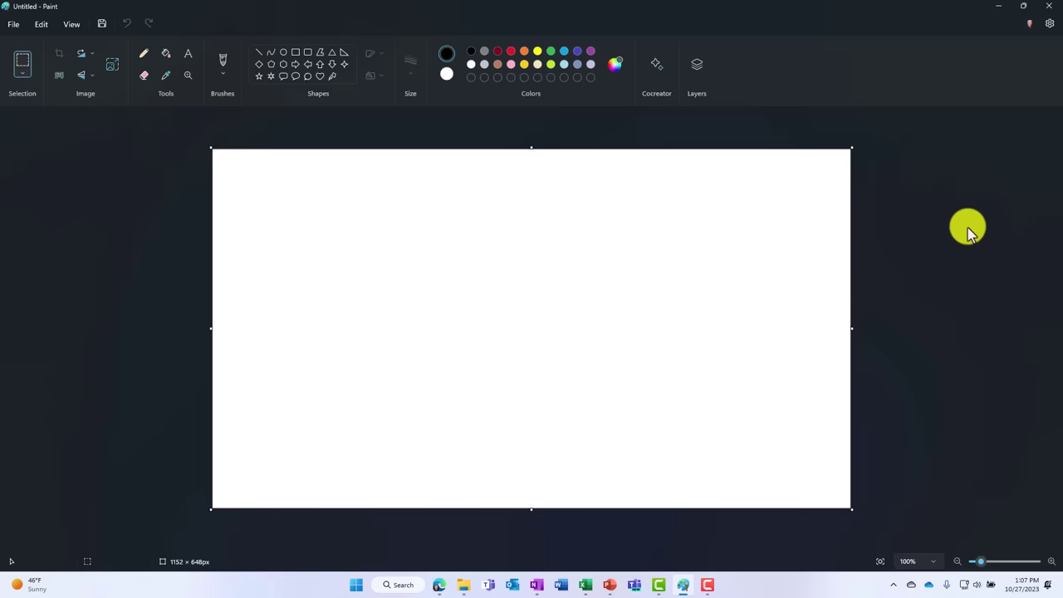
- Generate Oil Painting style Cocreator images from the prompt 'Darth Vader in a green meadow'
{"action": "left_click", "coordinate": [657, 67]}
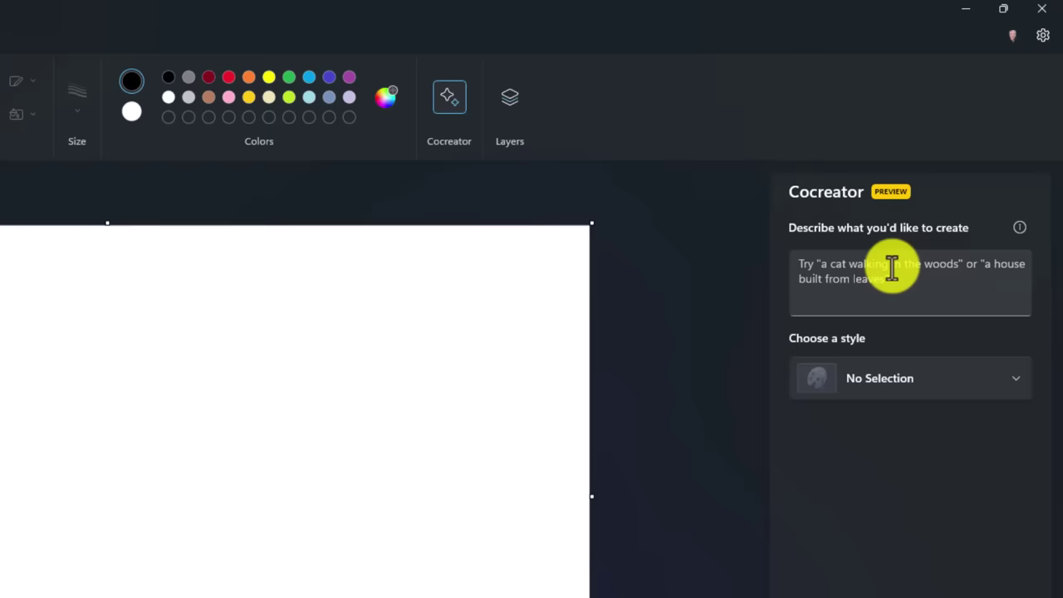
{"action": "left_click", "coordinate": [891, 268]}
{"action": "type", "text": "A picture of Darth Vader in a nice green meadow"}
{"action": "left_click", "coordinate": [934, 381]}
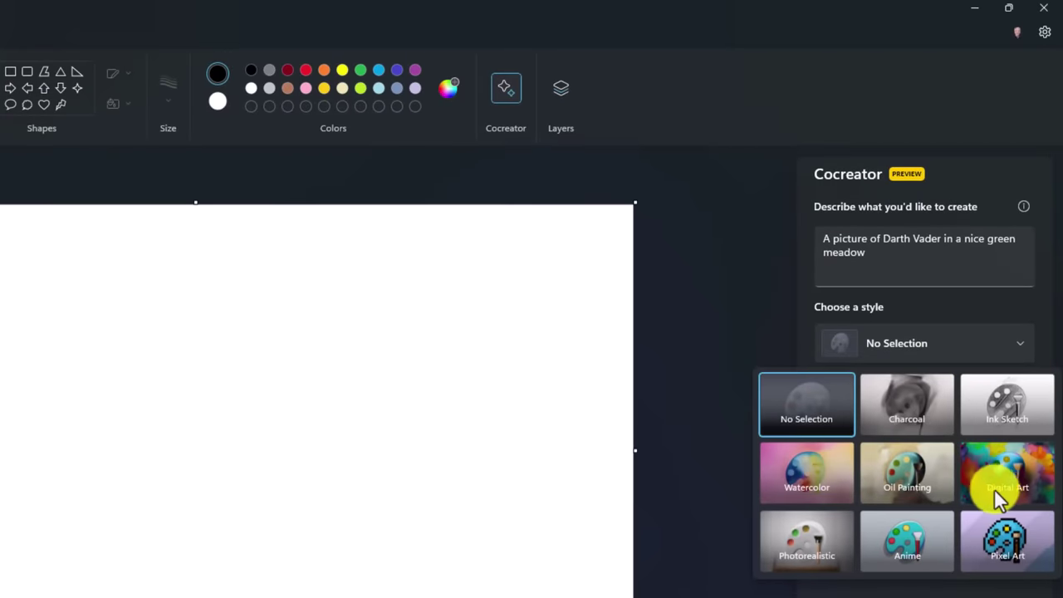
{"action": "left_click", "coordinate": [897, 478]}
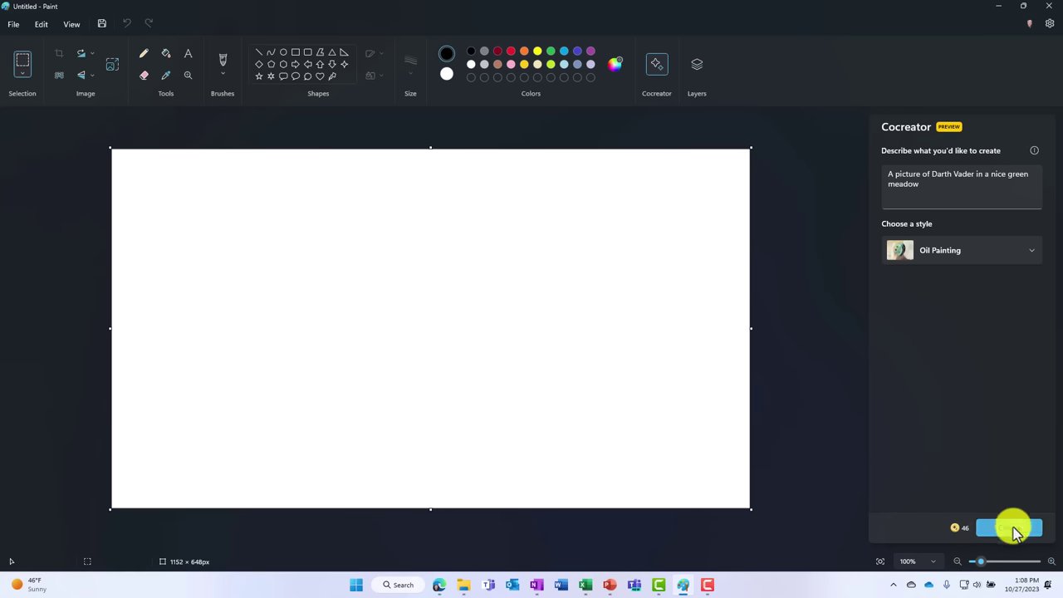
{"action": "left_click", "coordinate": [1012, 528]}
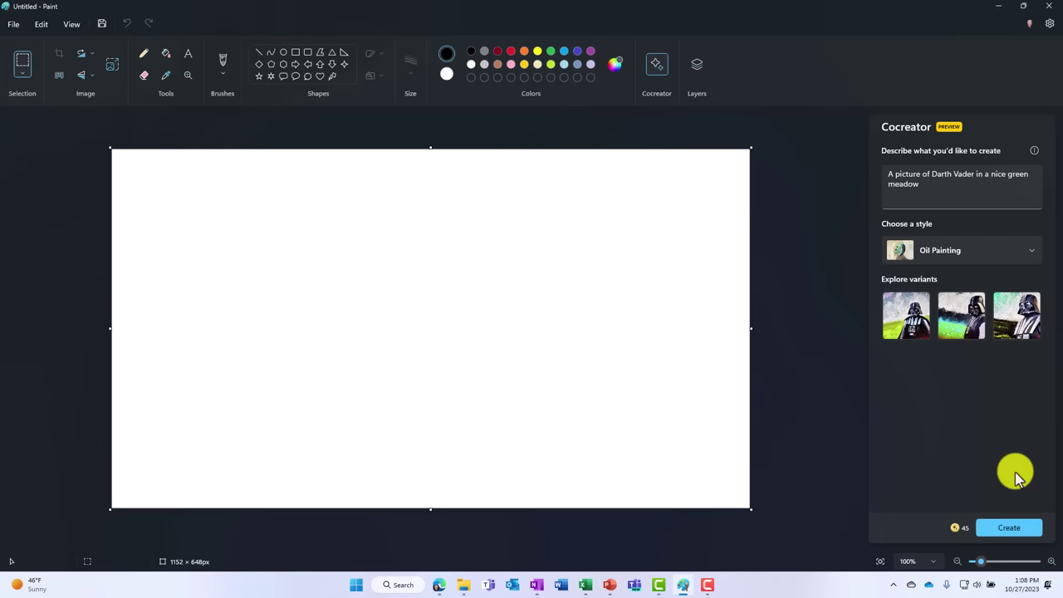
- Preview all three variants, keep the second, crop the canvas to it, and view Cocreator info
{"action": "left_click", "coordinate": [906, 326]}
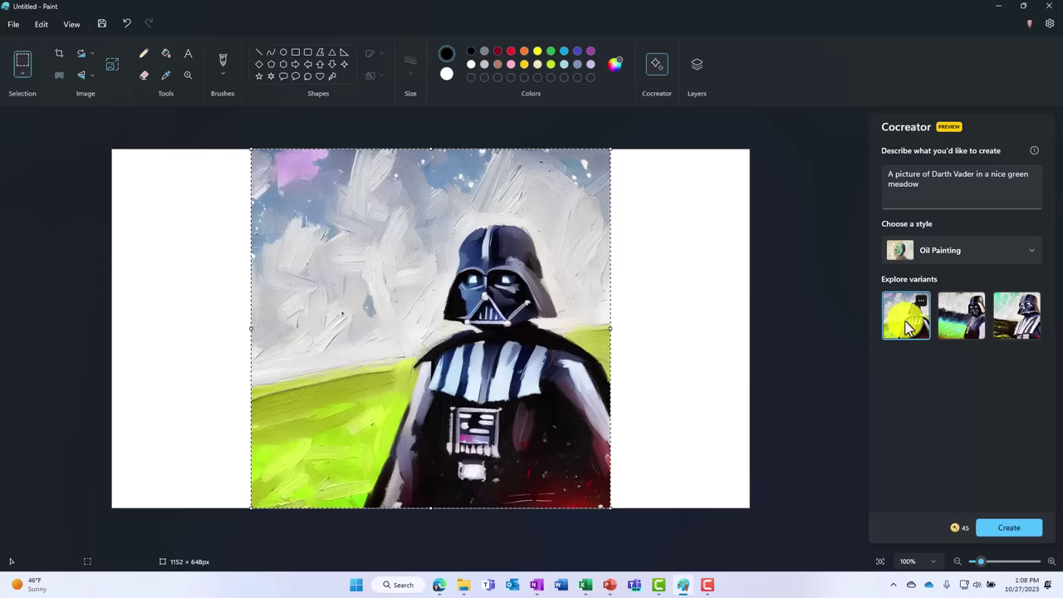
{"action": "left_click", "coordinate": [959, 325]}
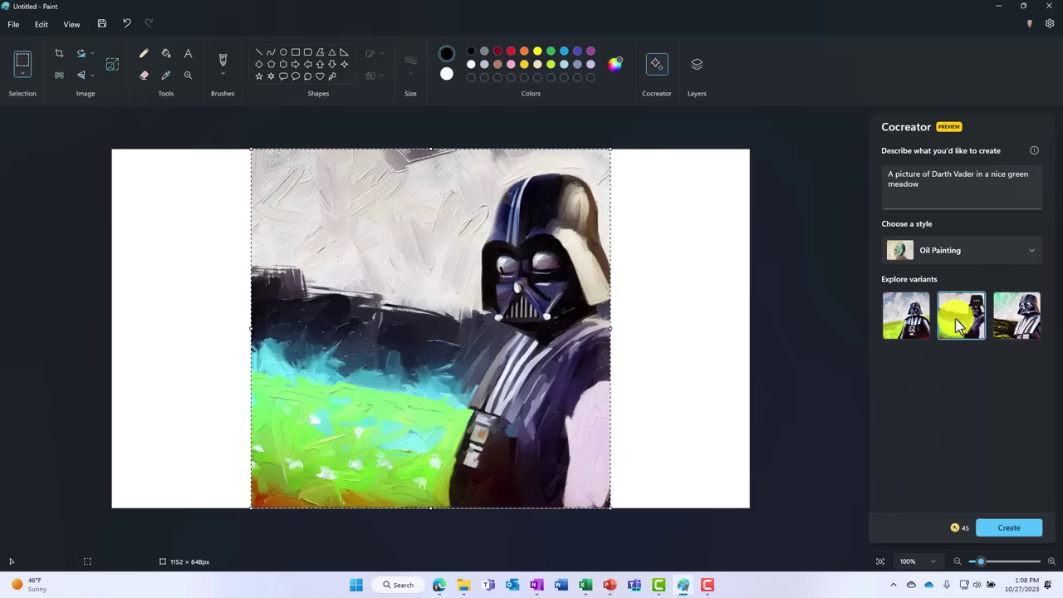
{"action": "left_click", "coordinate": [1027, 328]}
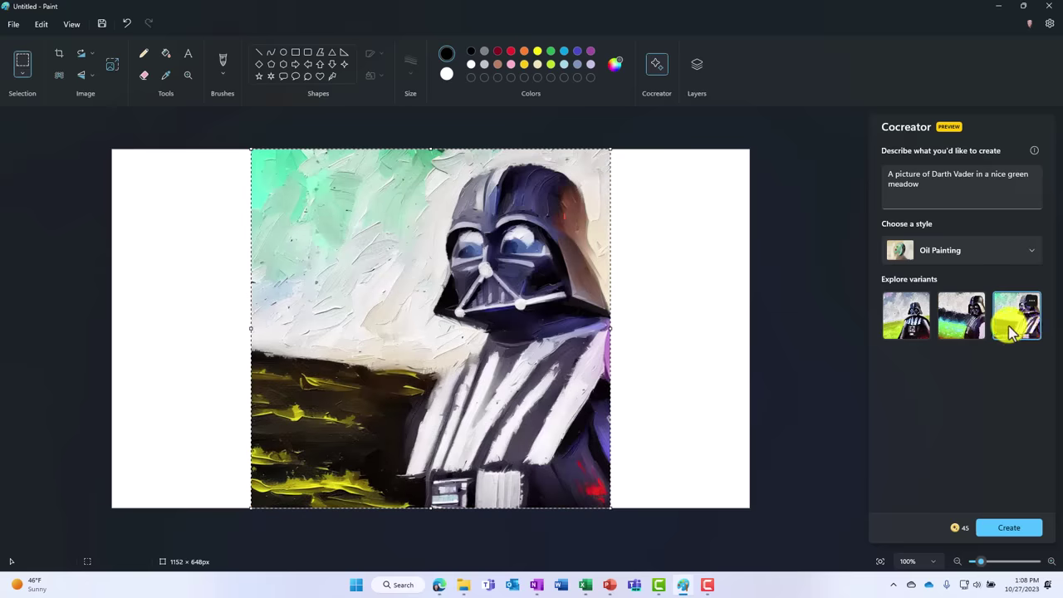
{"action": "left_click", "coordinate": [961, 325]}
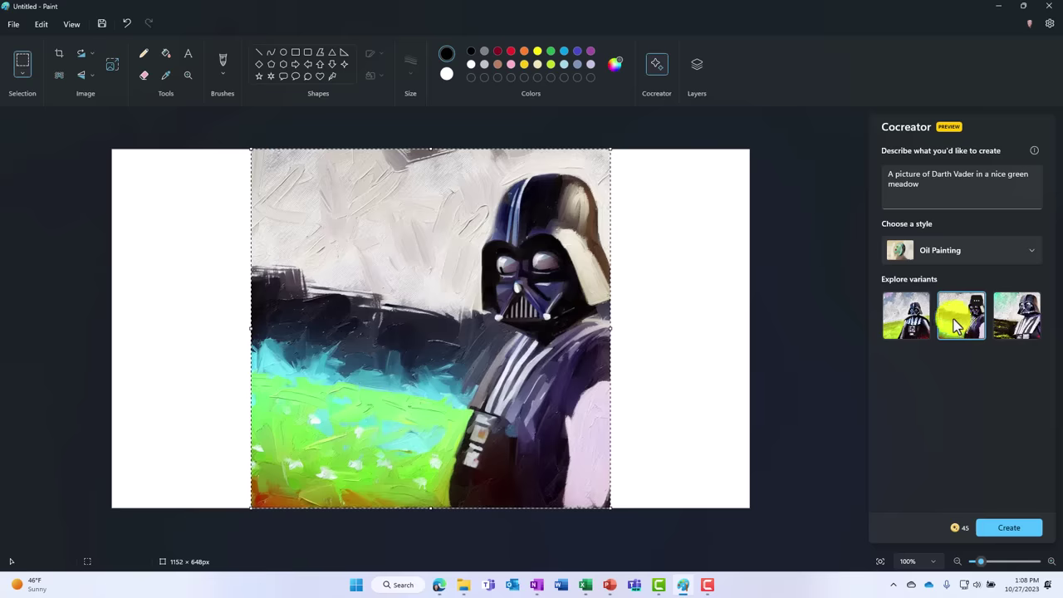
{"action": "left_click", "coordinate": [58, 55]}
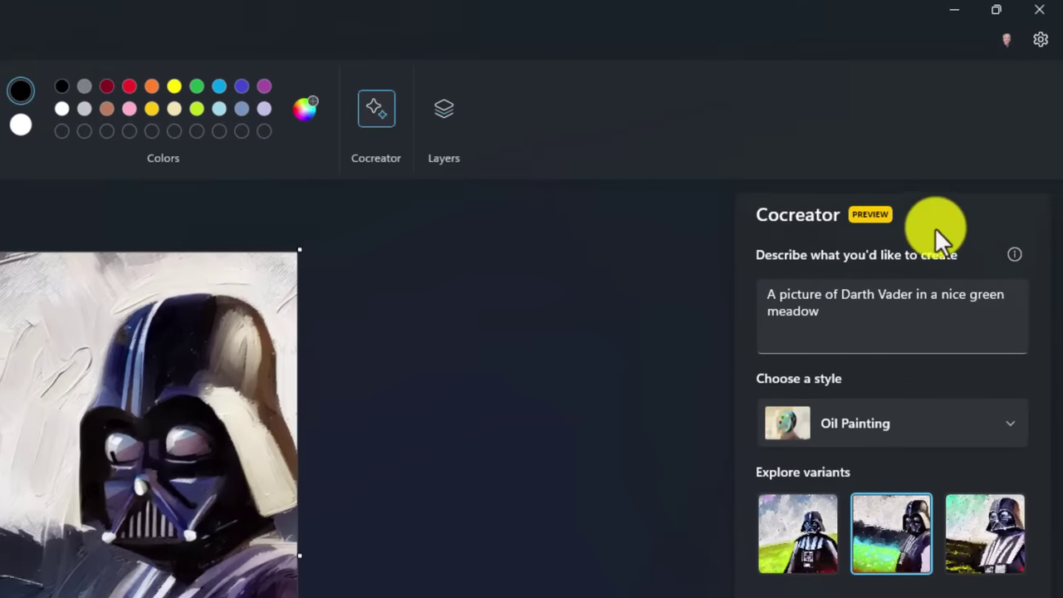
{"action": "left_click", "coordinate": [1013, 256]}
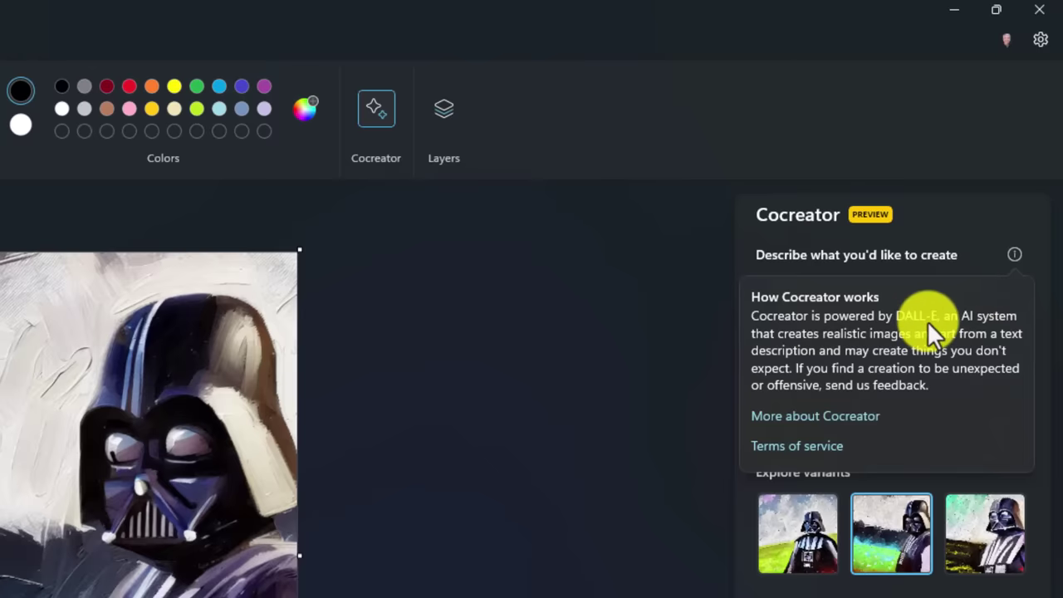
{"action": "left_click", "coordinate": [1015, 256]}
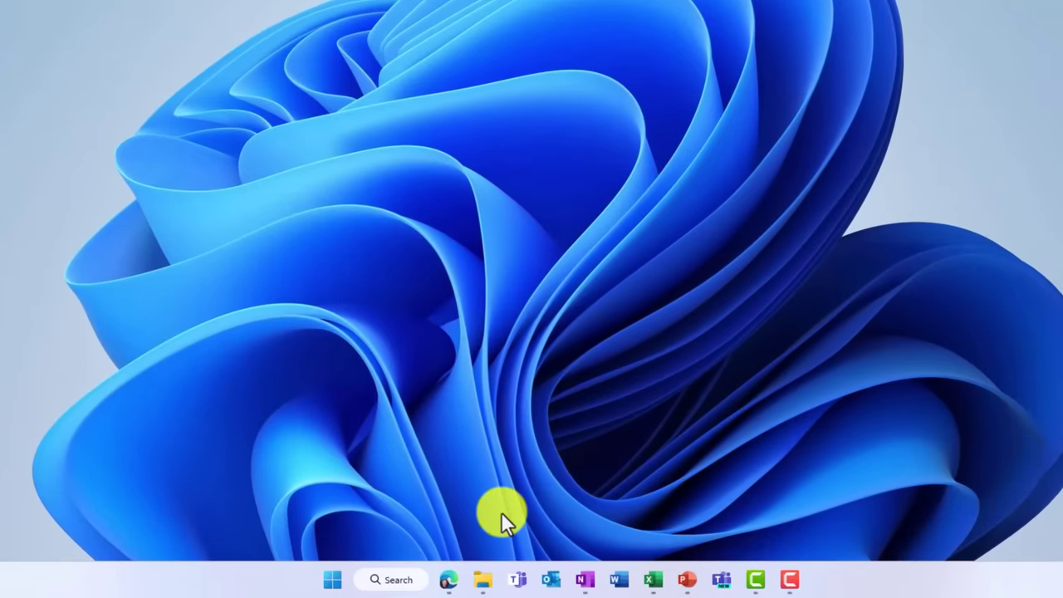
- Open Teams from the taskbar, start an instant Meet meeting with the camera on, then leave it
{"action": "right_click", "coordinate": [521, 588]}
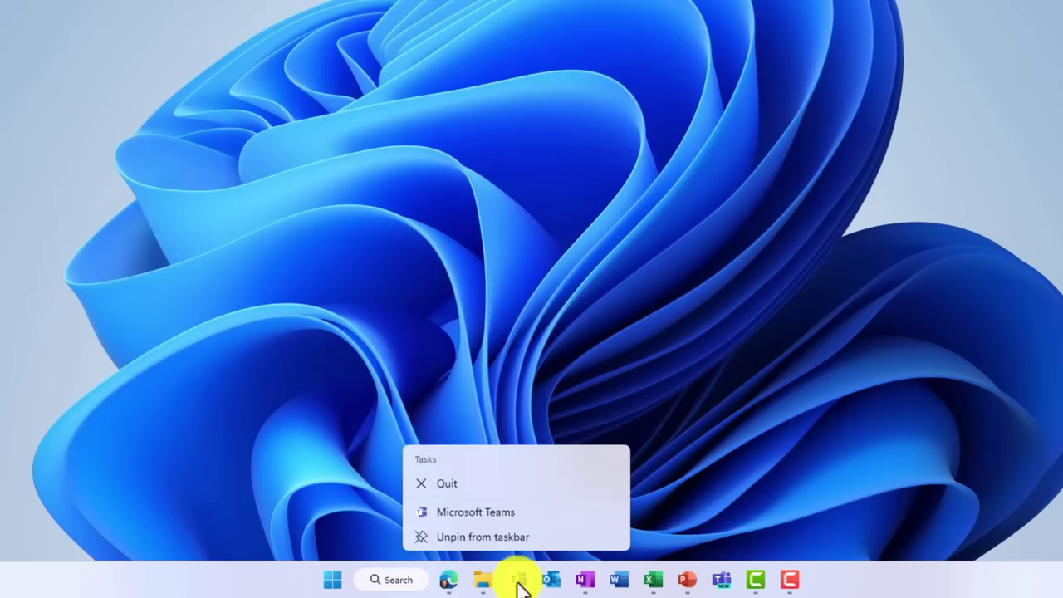
{"action": "left_click", "coordinate": [477, 512]}
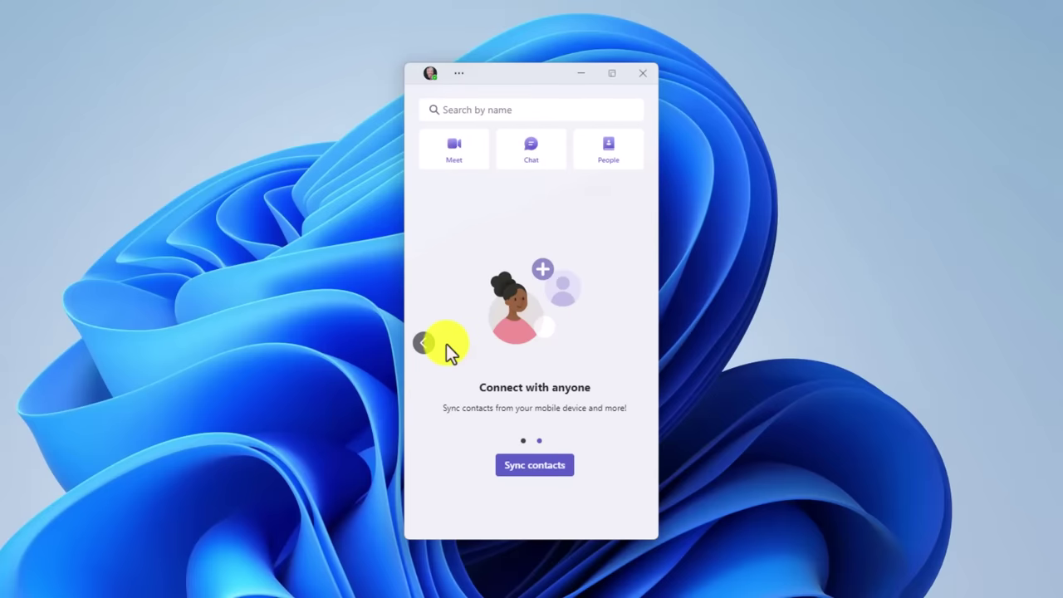
{"action": "left_click", "coordinate": [424, 344]}
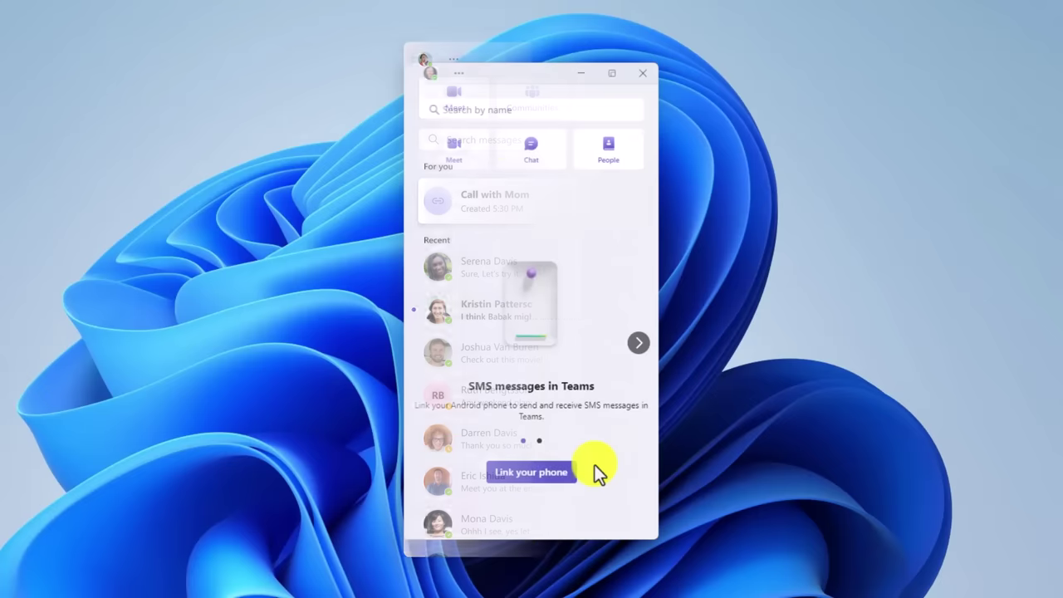
{"action": "left_click", "coordinate": [456, 157]}
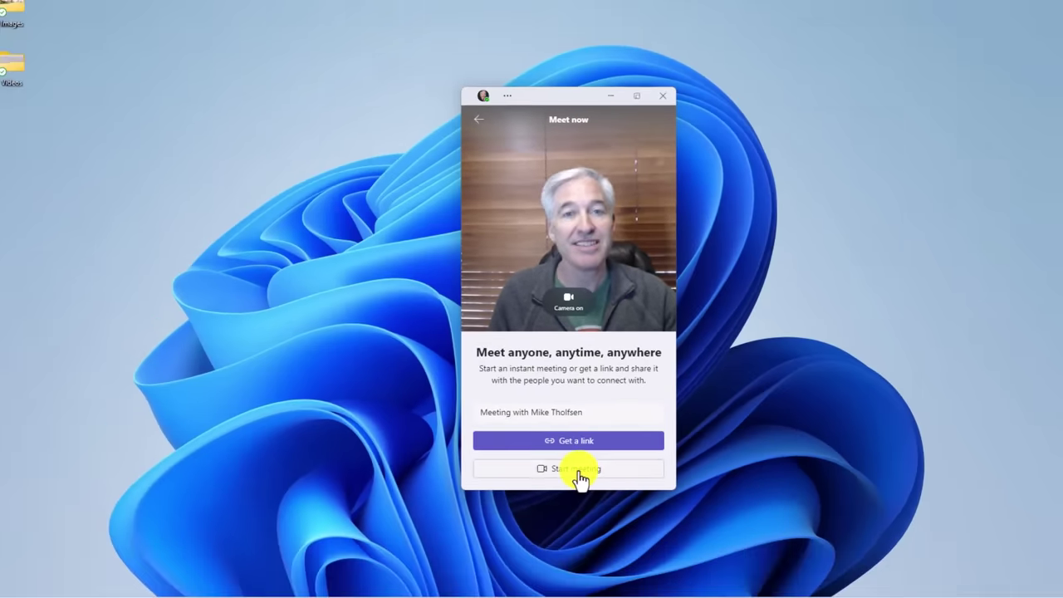
{"action": "left_click", "coordinate": [547, 521]}
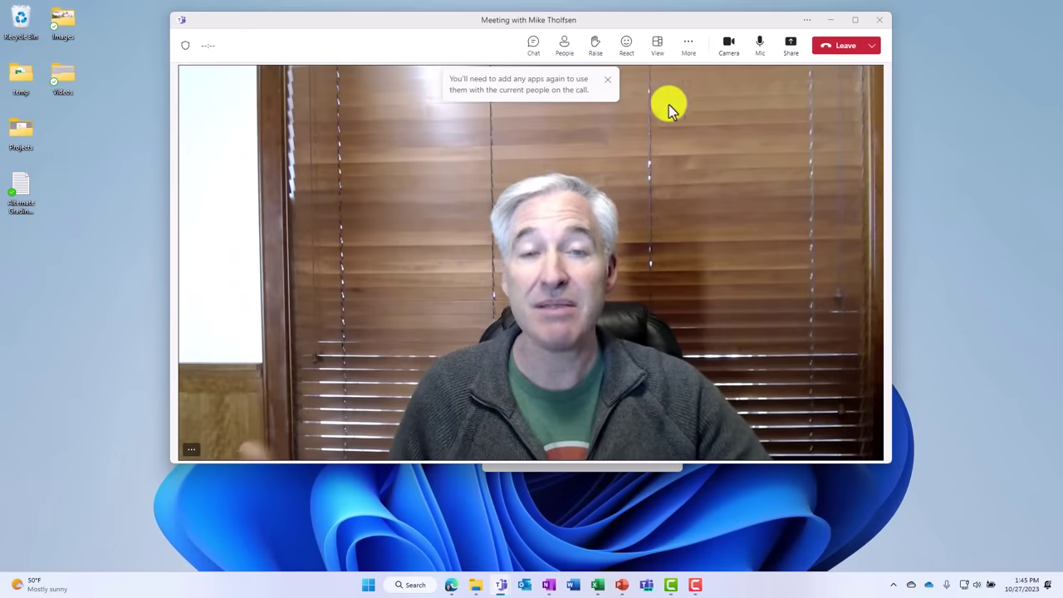
{"action": "left_click", "coordinate": [842, 49]}
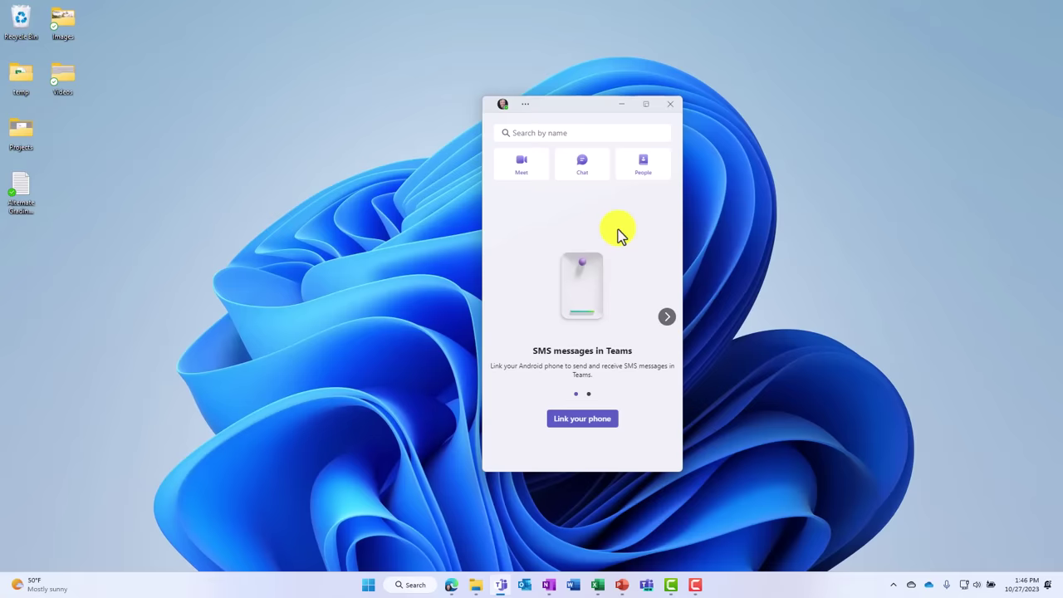
{"action": "mouse_move", "coordinate": [503, 588]}
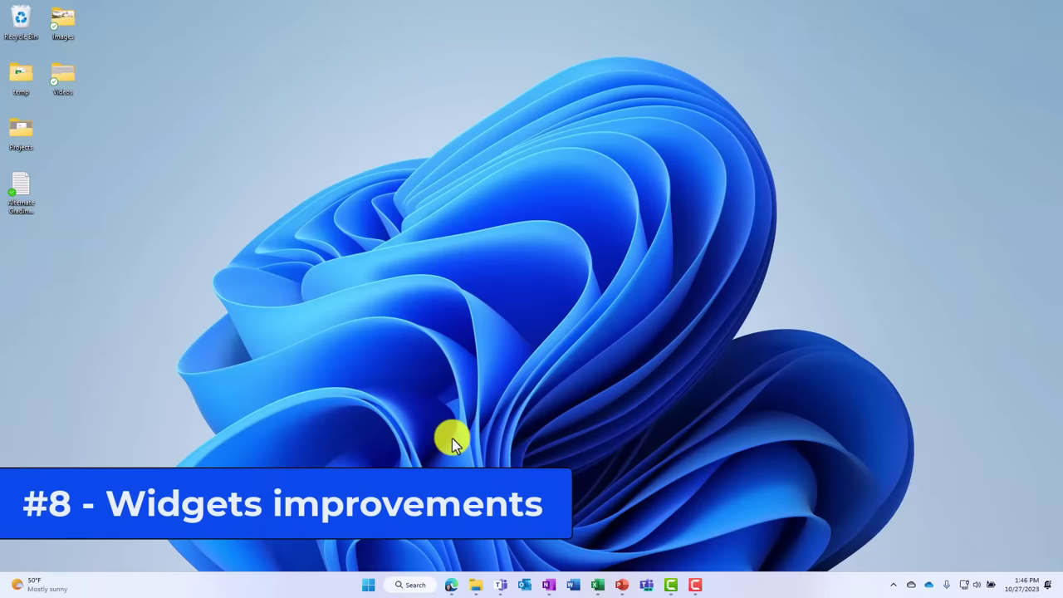
- Open the widgets board, browse the Following, Watch and Play feeds, and close the widget picker
{"action": "left_click", "coordinate": [58, 588]}
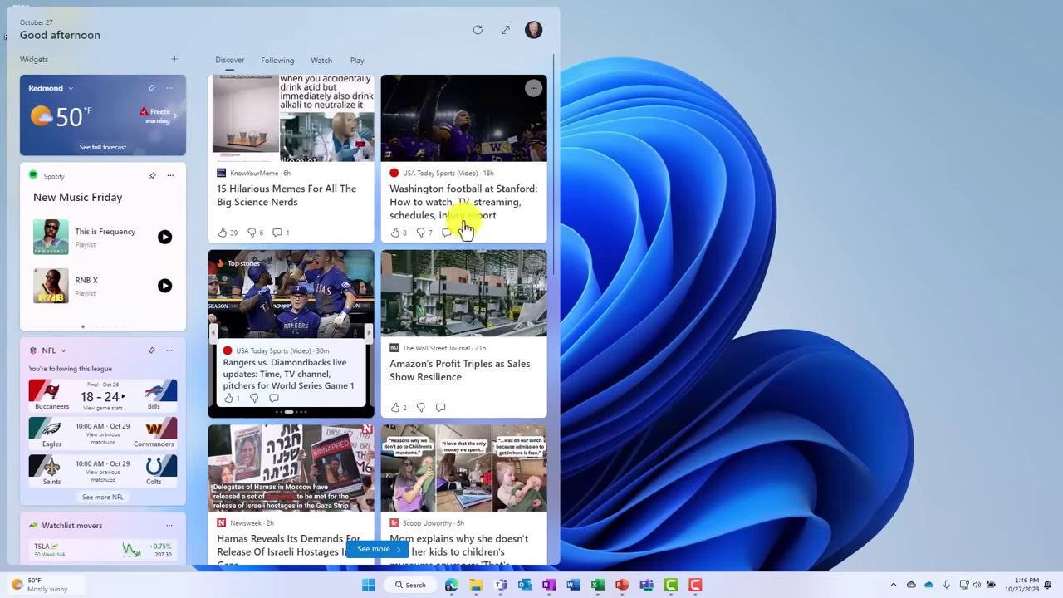
{"action": "left_click", "coordinate": [274, 63]}
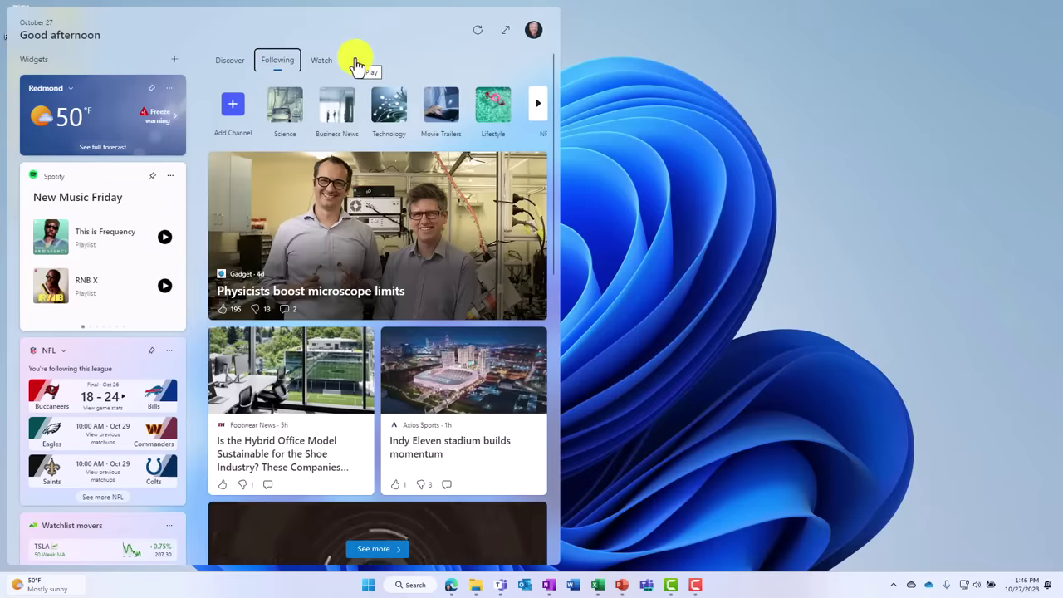
{"action": "left_click", "coordinate": [321, 65]}
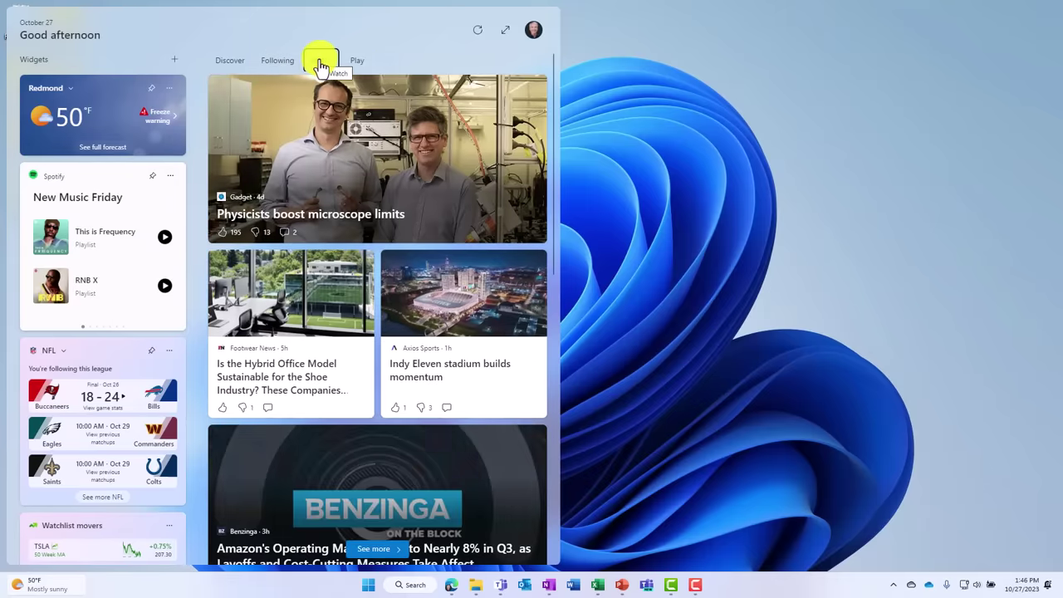
{"action": "left_click", "coordinate": [357, 66]}
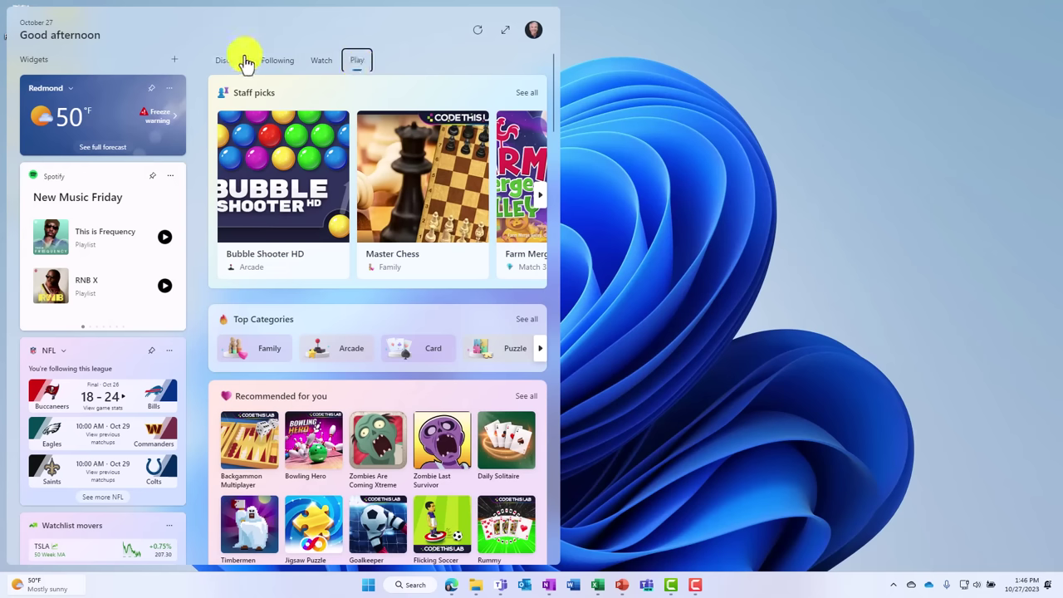
{"action": "left_click", "coordinate": [174, 66]}
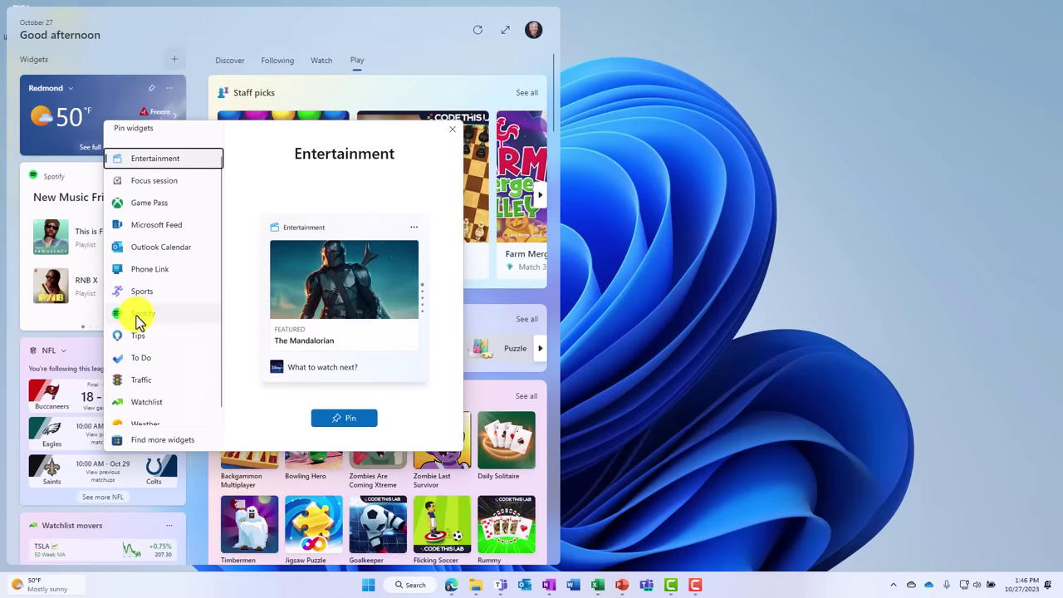
{"action": "left_click", "coordinate": [452, 130]}
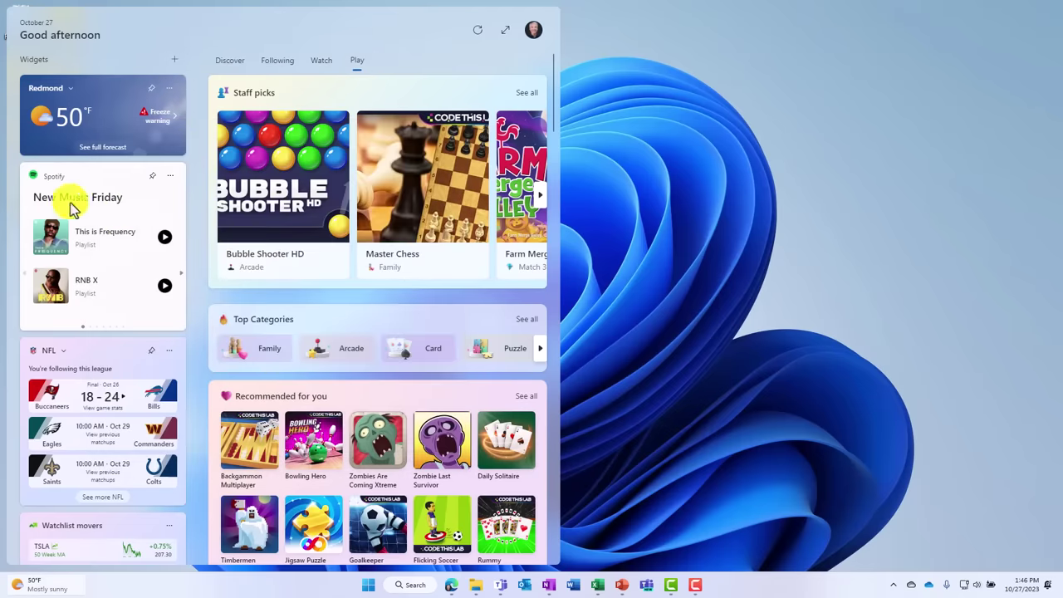
- Page through the Spotify playlists and resize the Spotify widget to Large
{"action": "left_click", "coordinate": [181, 276]}
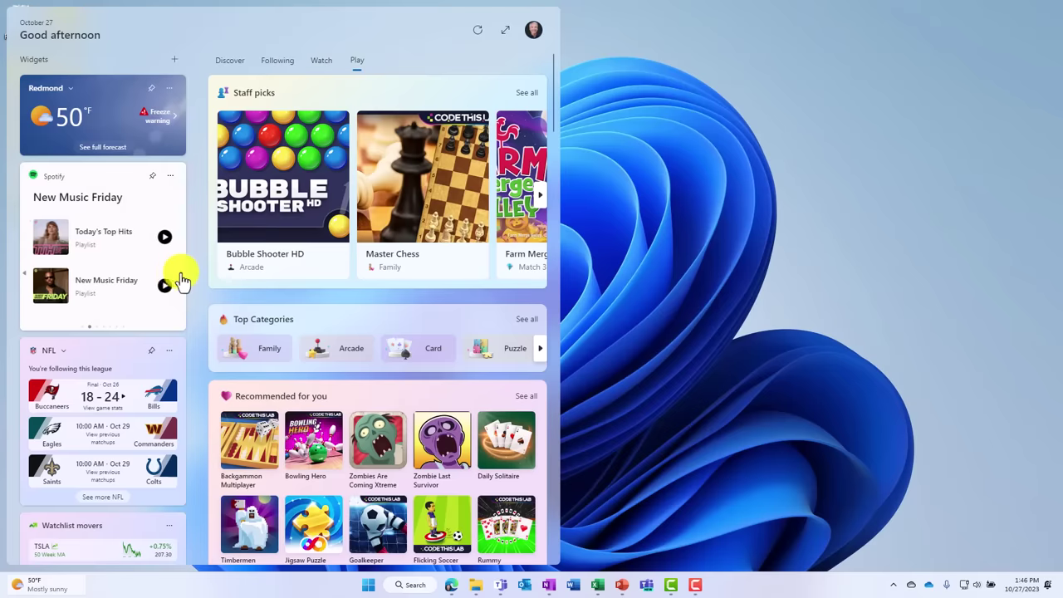
{"action": "left_click", "coordinate": [182, 276]}
{"action": "left_click", "coordinate": [182, 277]}
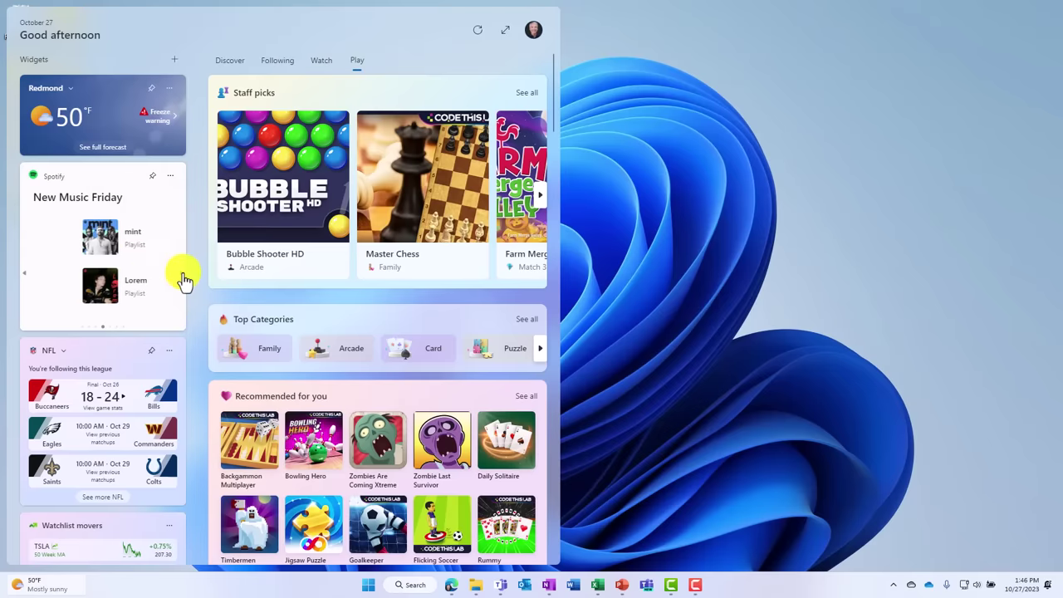
{"action": "left_click", "coordinate": [169, 179]}
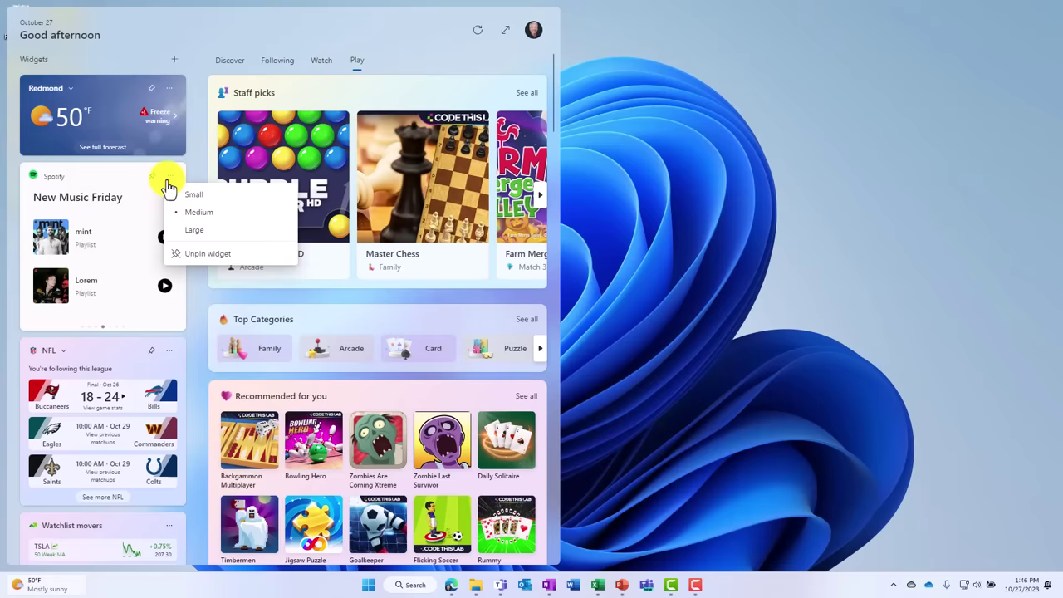
{"action": "left_click", "coordinate": [202, 231]}
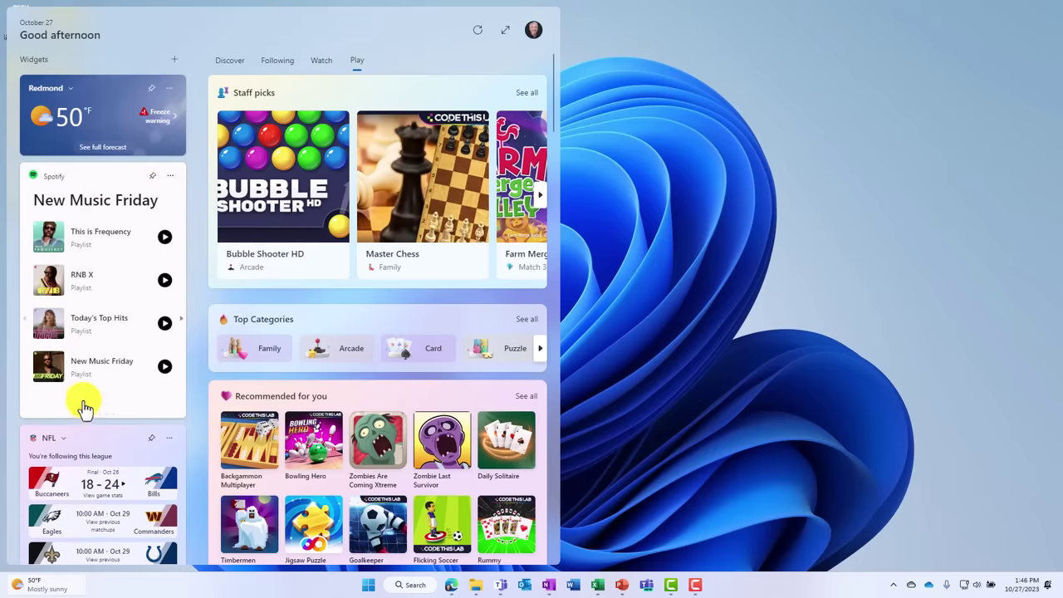
{"action": "scroll", "coordinate": [105, 308], "scroll_direction": "down", "scroll_amount": 3}
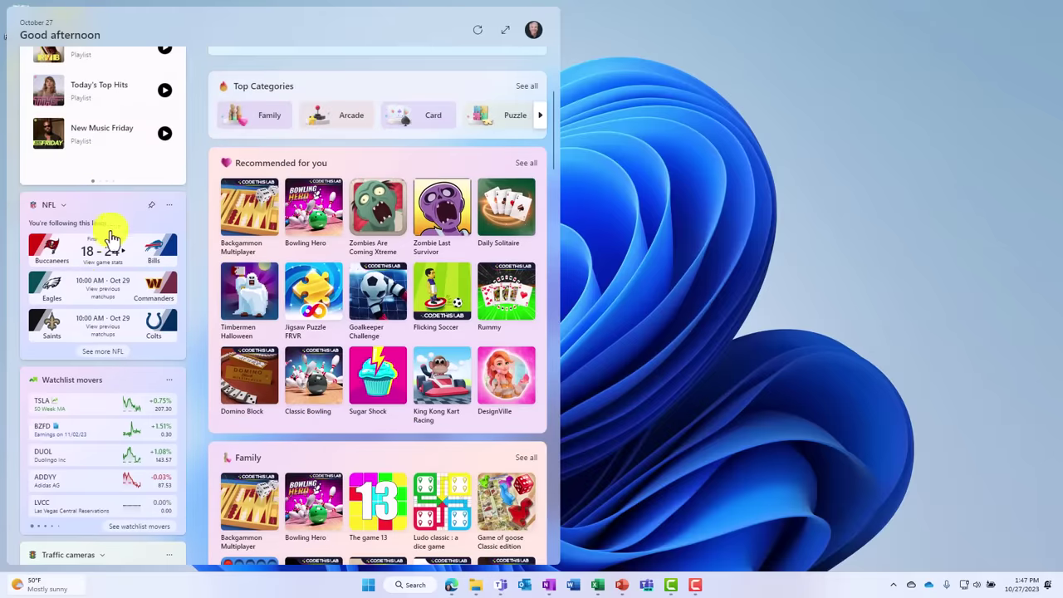
{"action": "scroll", "coordinate": [116, 245], "scroll_direction": "down", "scroll_amount": 3}
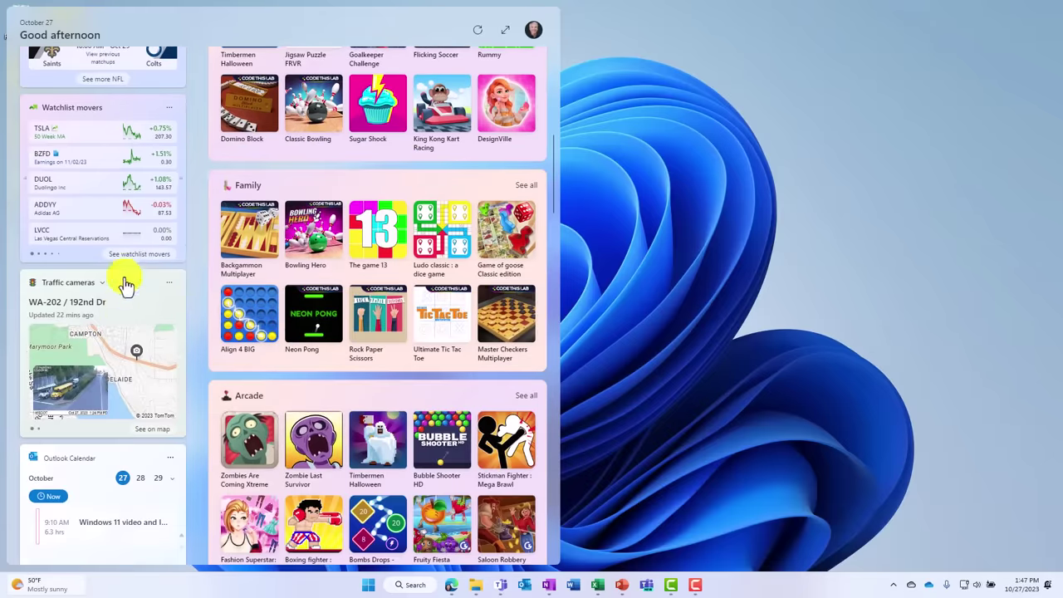
{"action": "scroll", "coordinate": [123, 335], "scroll_direction": "up", "scroll_amount": 6}
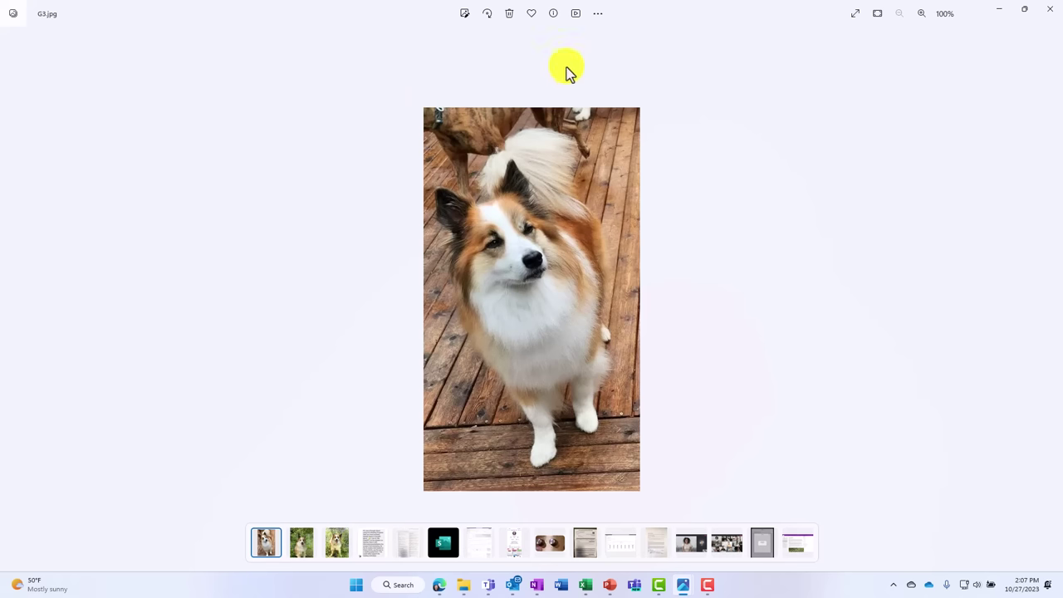
- Blur the background of G3.jpg at intensity 100 in the Photos editor and apply it
{"action": "left_click", "coordinate": [464, 17]}
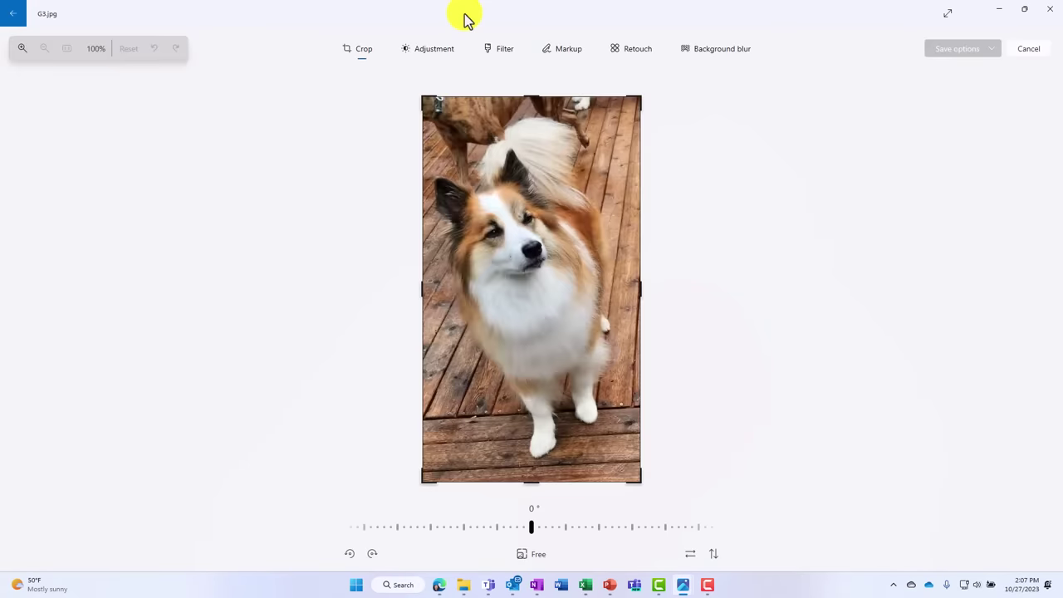
{"action": "left_click", "coordinate": [721, 55]}
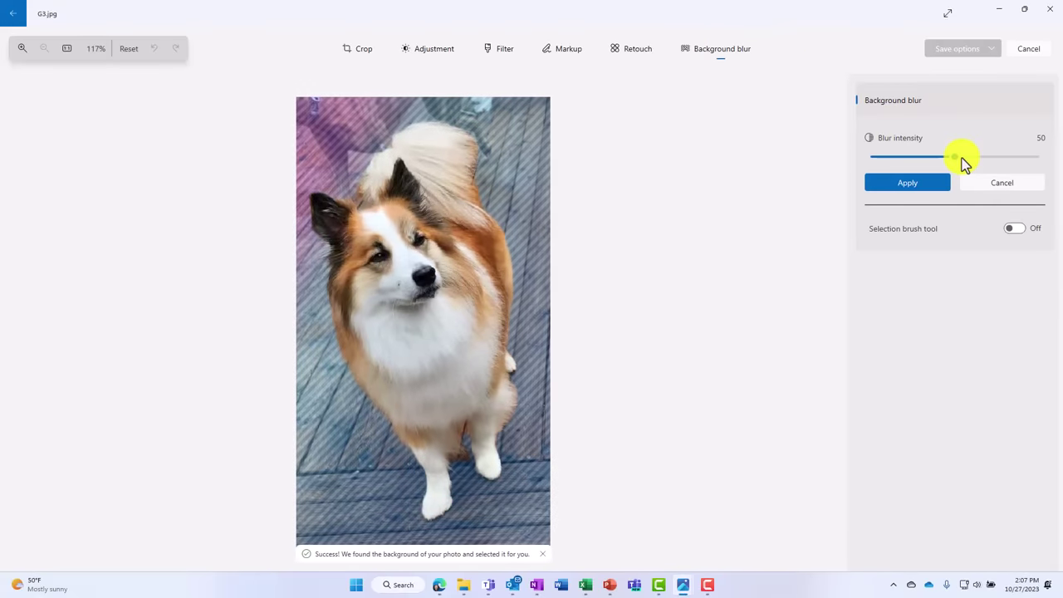
{"action": "left_click_drag", "start_coordinate": [955, 159], "coordinate": [1049, 158]}
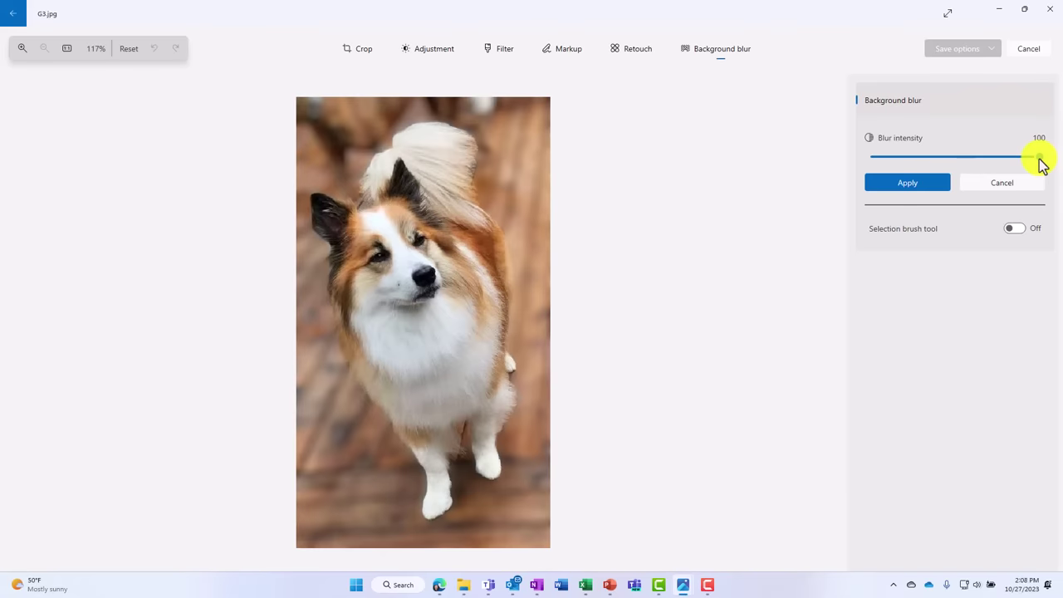
{"action": "left_click", "coordinate": [909, 186]}
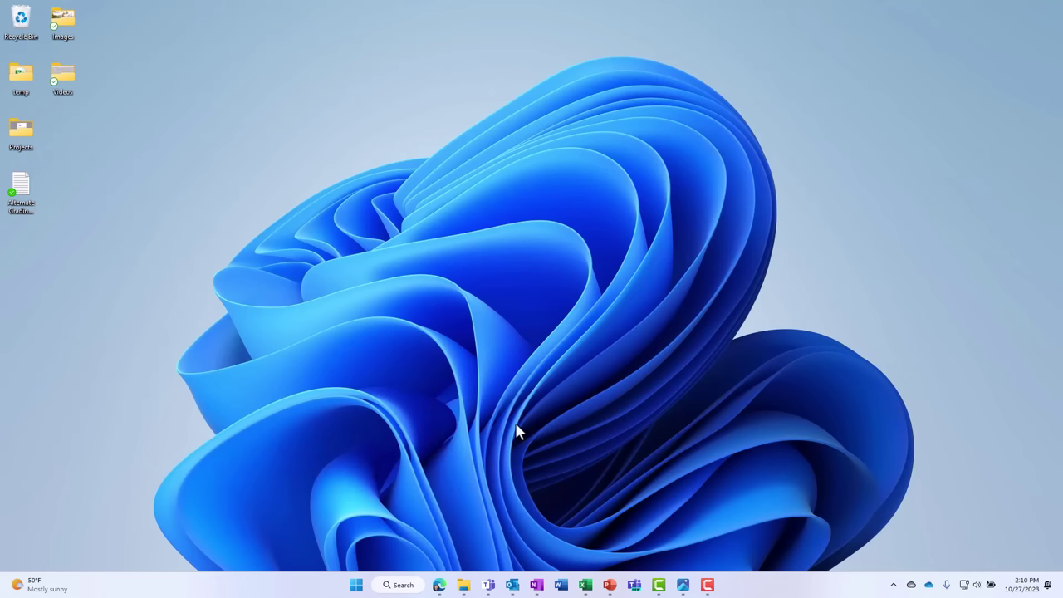
- Apply all Energy recommendations under System > Power & battery in Settings
{"action": "key", "text": "super+i"}
{"action": "left_click", "coordinate": [43, 143]}
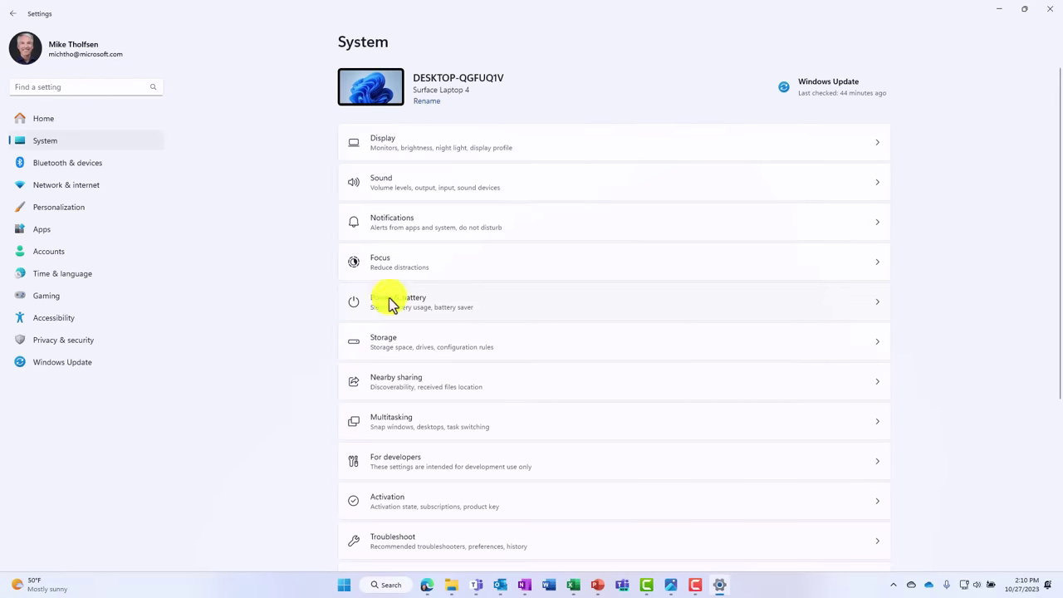
{"action": "left_click", "coordinate": [541, 309]}
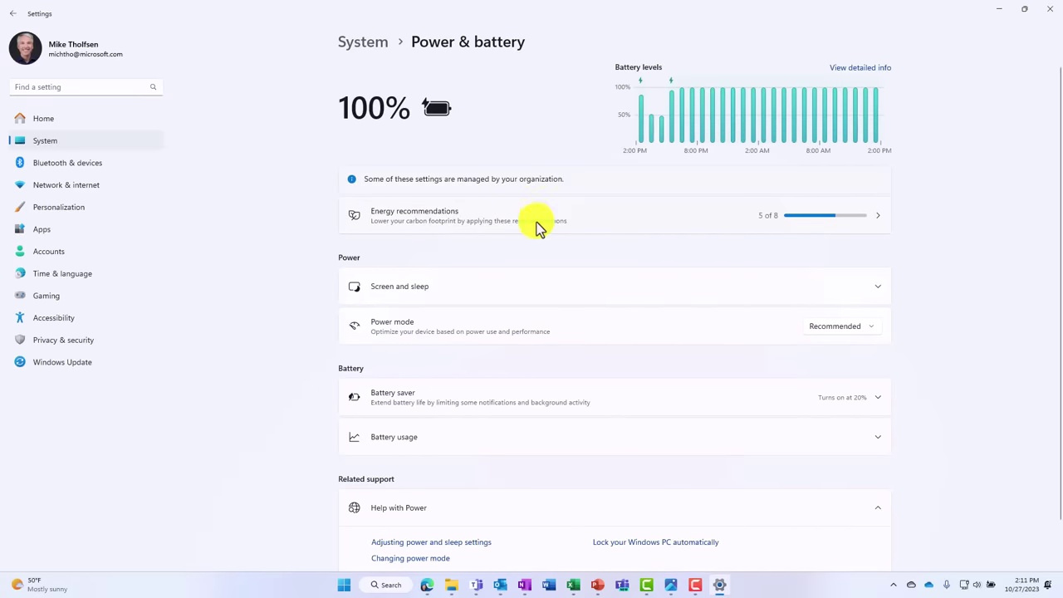
{"action": "left_click", "coordinate": [664, 229]}
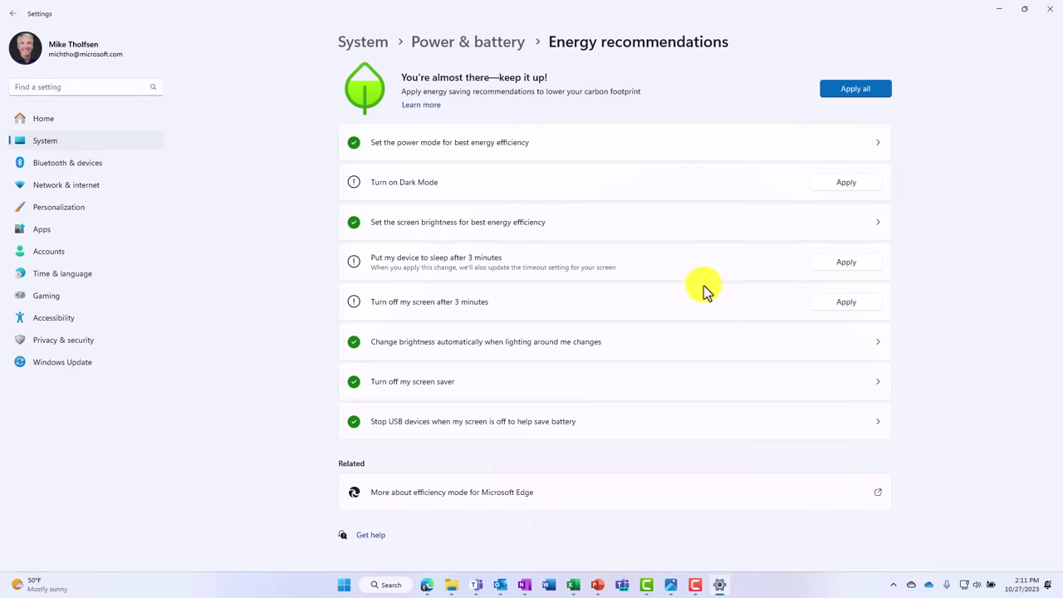
{"action": "left_click", "coordinate": [856, 89]}
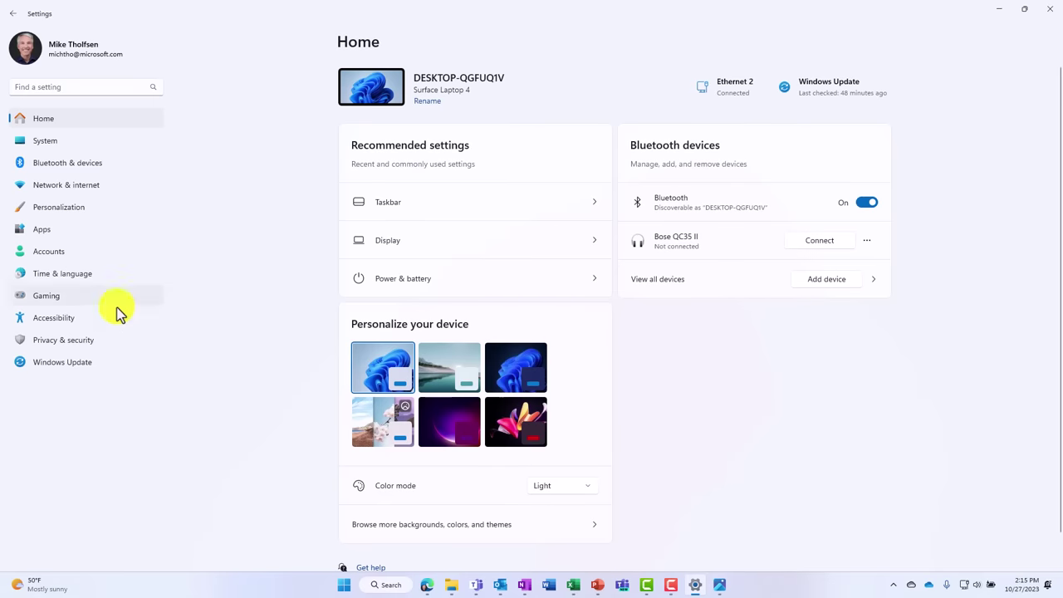
- Turn on Live captions under Accessibility > Captions and dock the caption window above the taskbar
{"action": "left_click", "coordinate": [52, 322]}
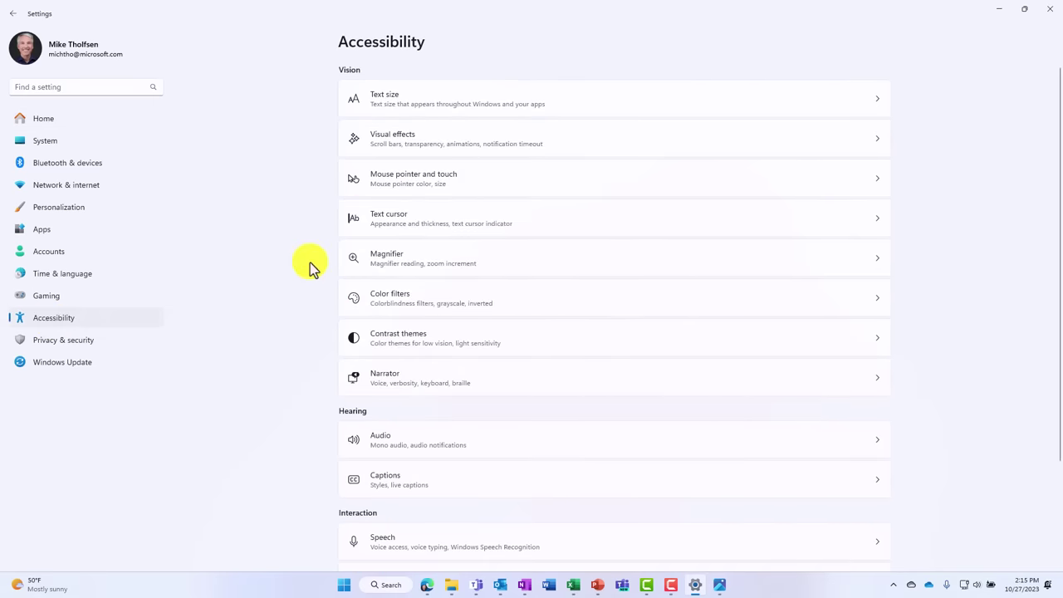
{"action": "scroll", "coordinate": [424, 225], "scroll_direction": "down", "scroll_amount": 3}
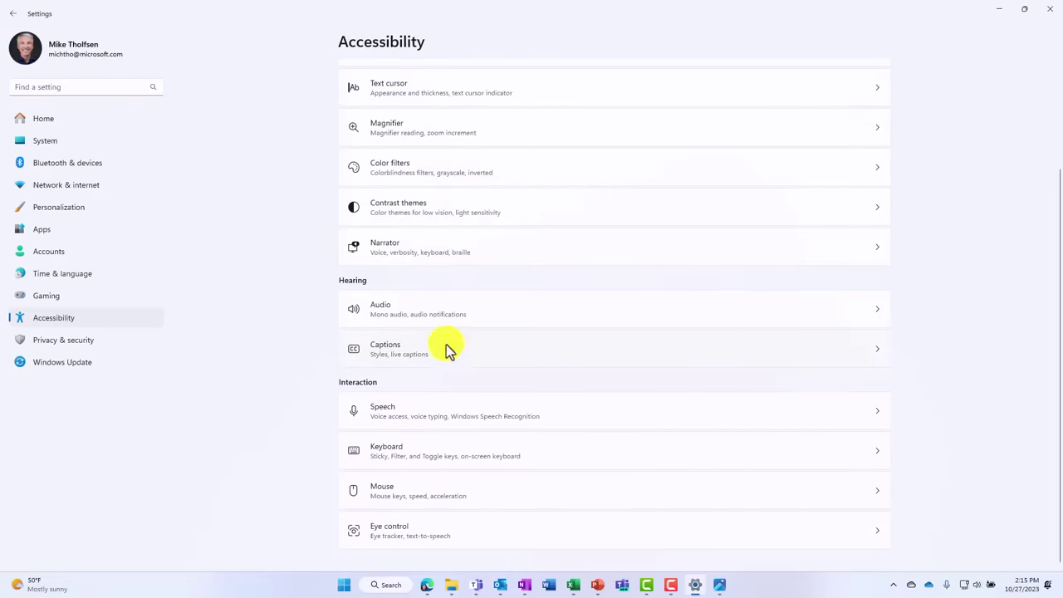
{"action": "left_click", "coordinate": [591, 349]}
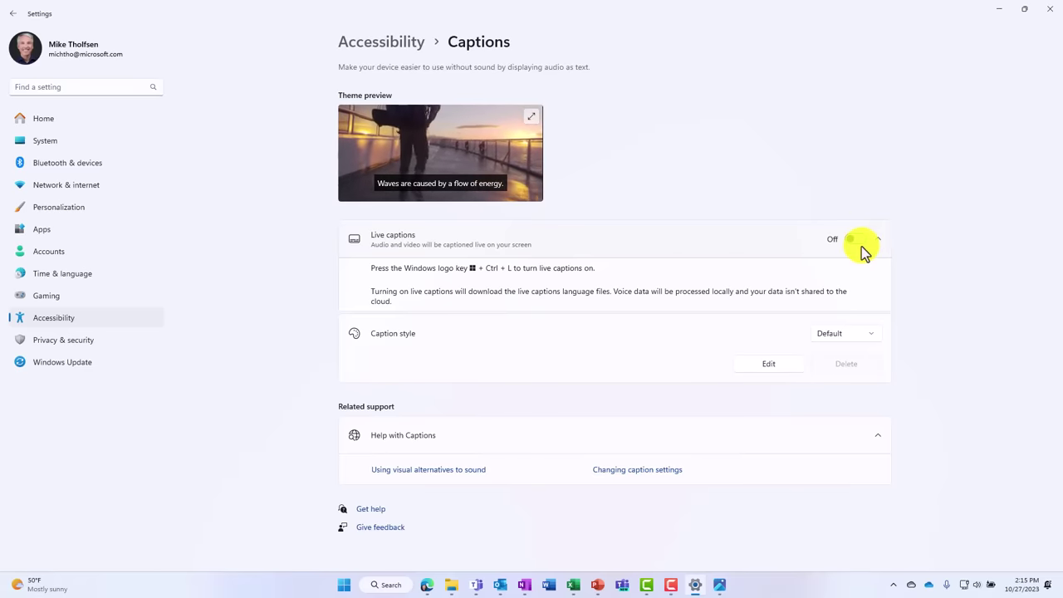
{"action": "left_click", "coordinate": [859, 241]}
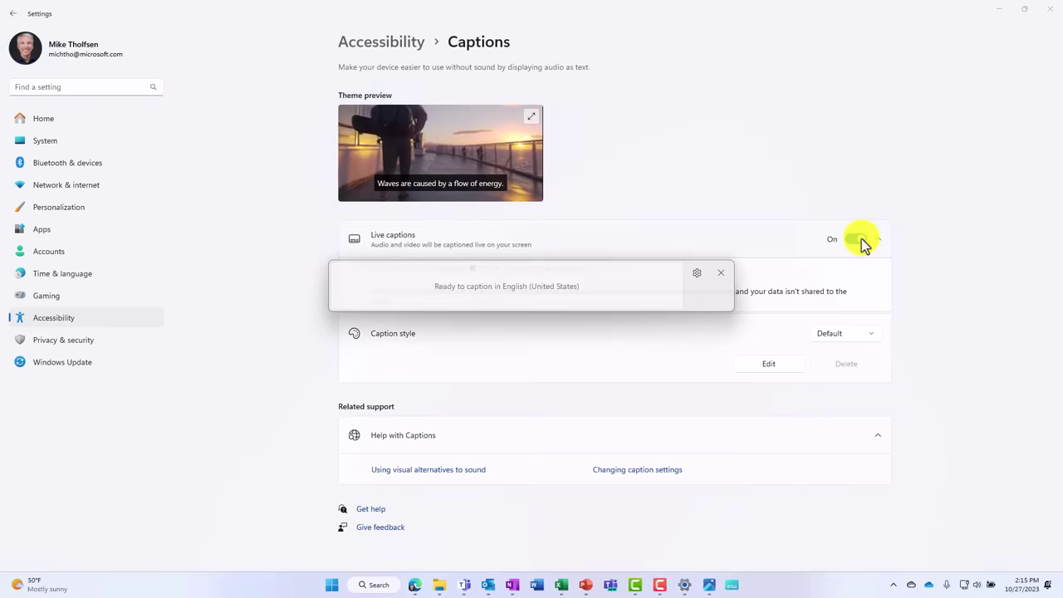
{"action": "left_click_drag", "start_coordinate": [712, 304], "coordinate": [743, 527]}
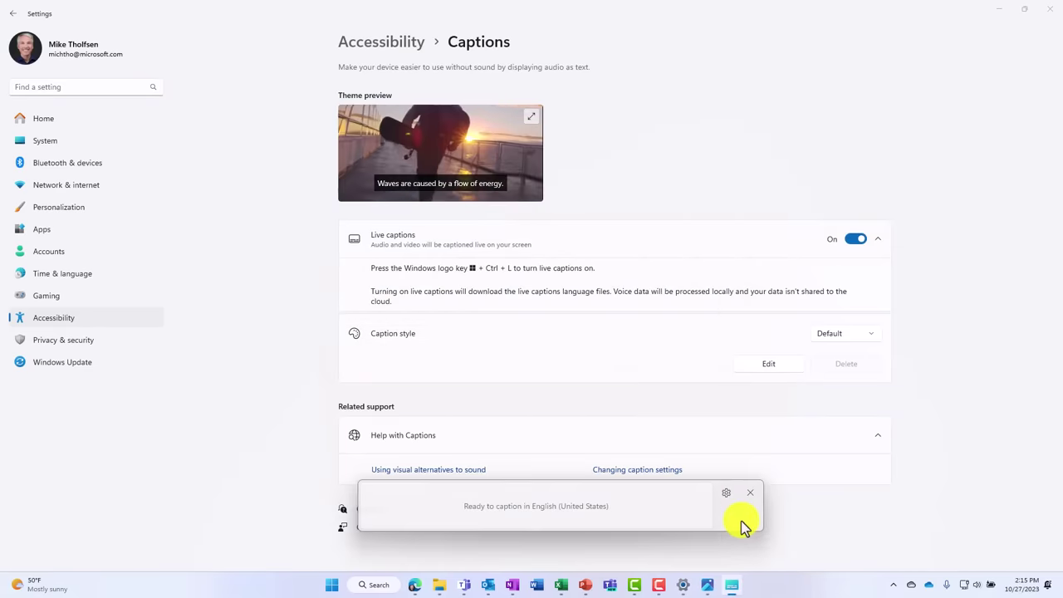
{"action": "left_click", "coordinate": [706, 586]}
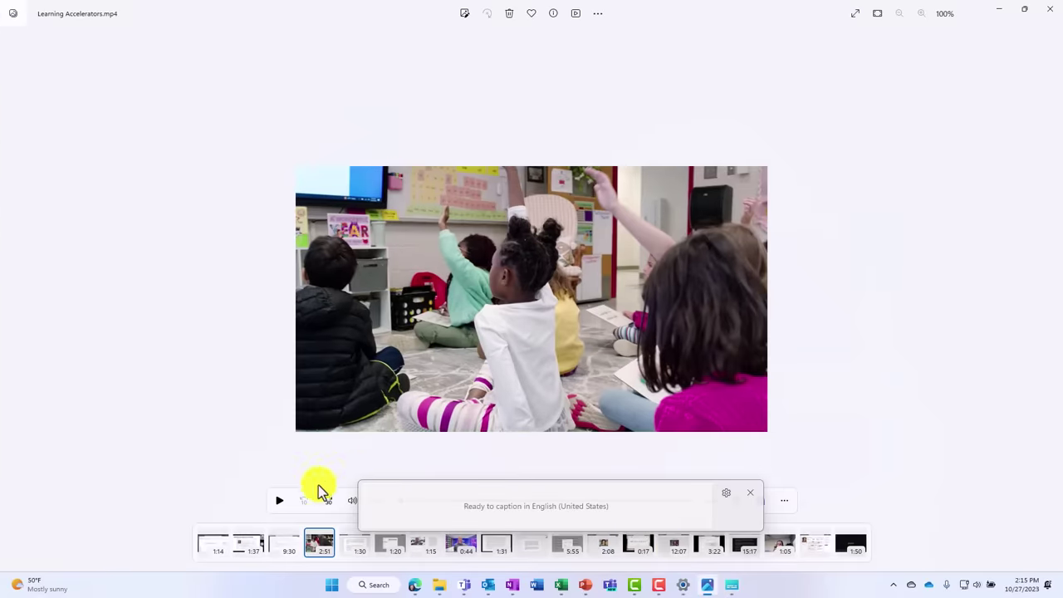
- Play Learning Accelerators.mp4 with live captions positioned at the top, then pause and reopen caption settings
{"action": "left_click", "coordinate": [278, 505]}
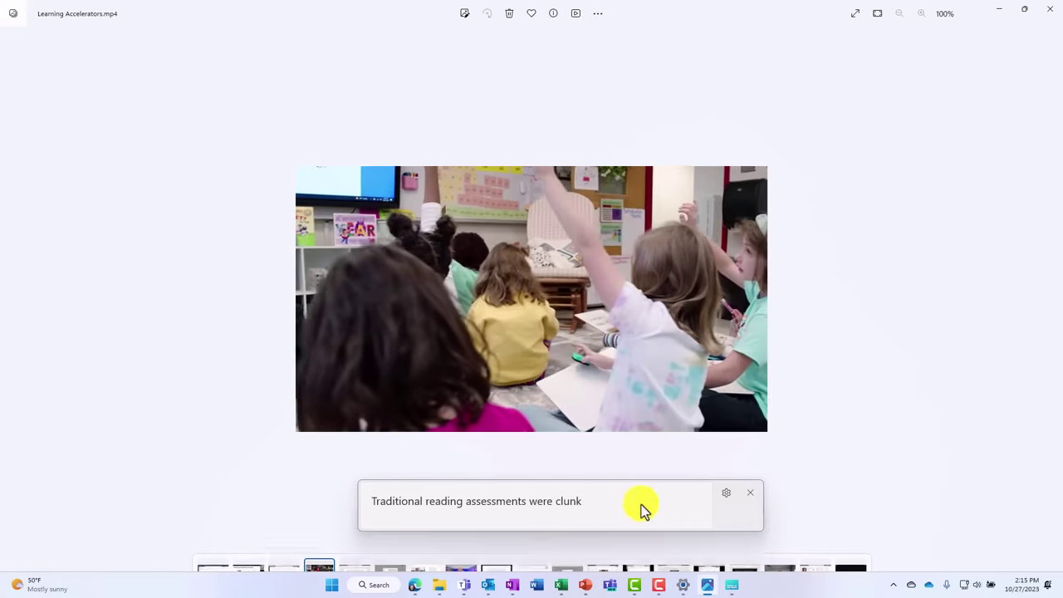
{"action": "left_click", "coordinate": [726, 492]}
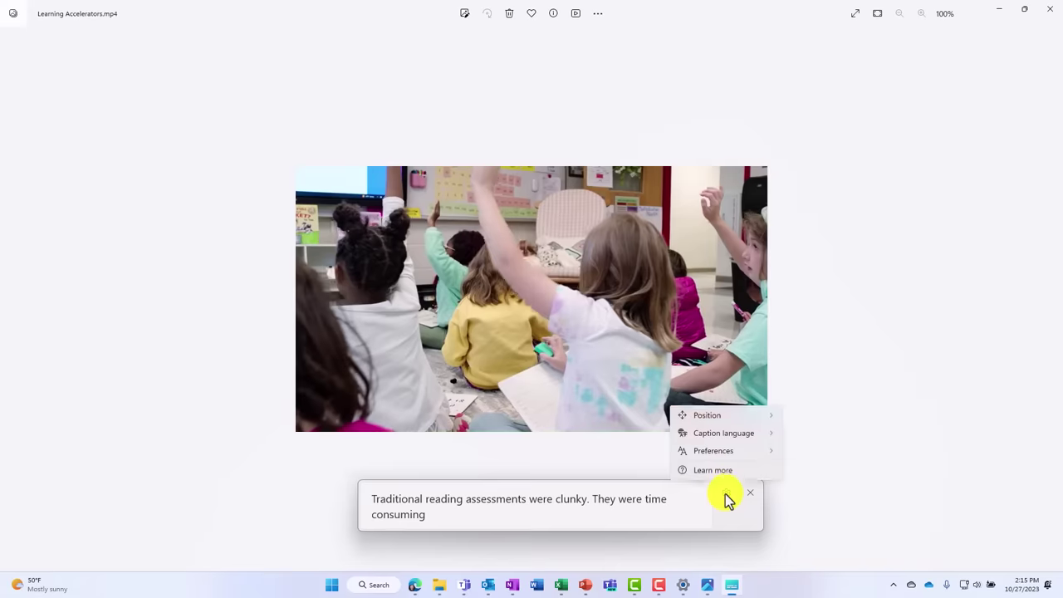
{"action": "mouse_move", "coordinate": [743, 415]}
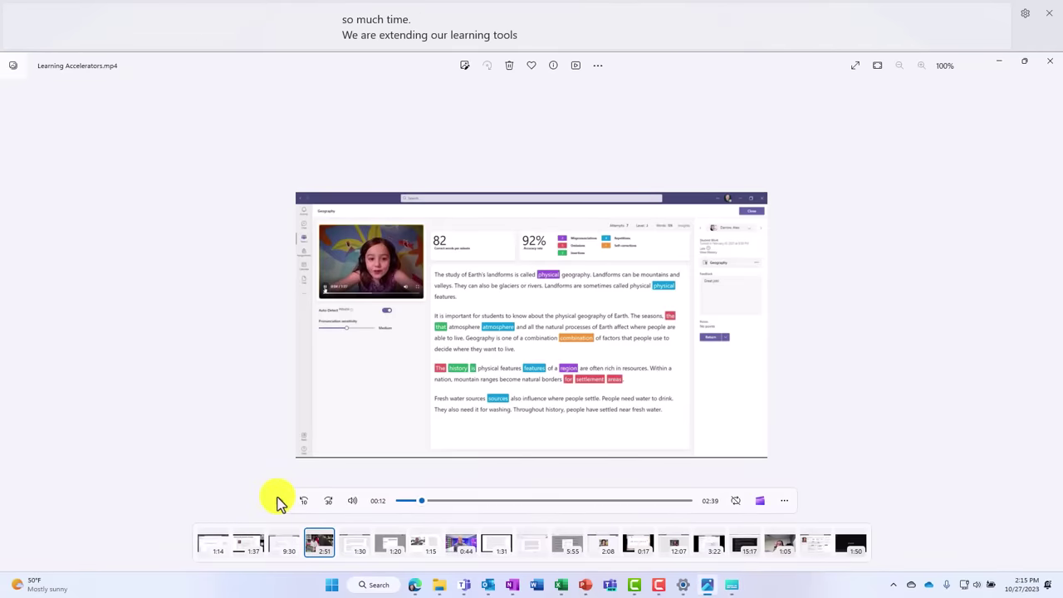
{"action": "left_click", "coordinate": [278, 500]}
{"action": "left_click", "coordinate": [1027, 16]}
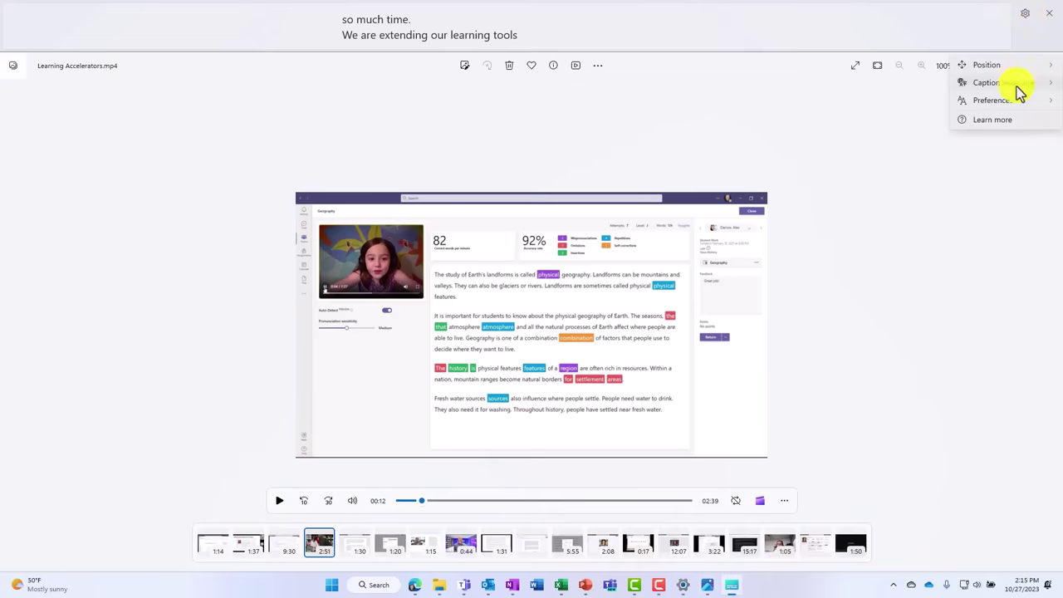
{"action": "mouse_move", "coordinate": [1017, 88]}
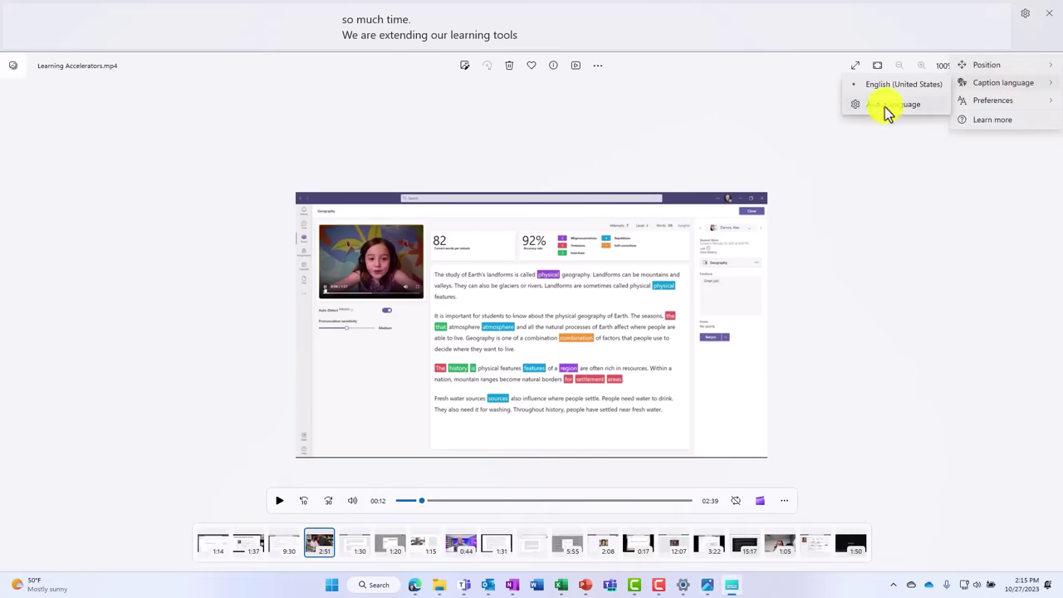